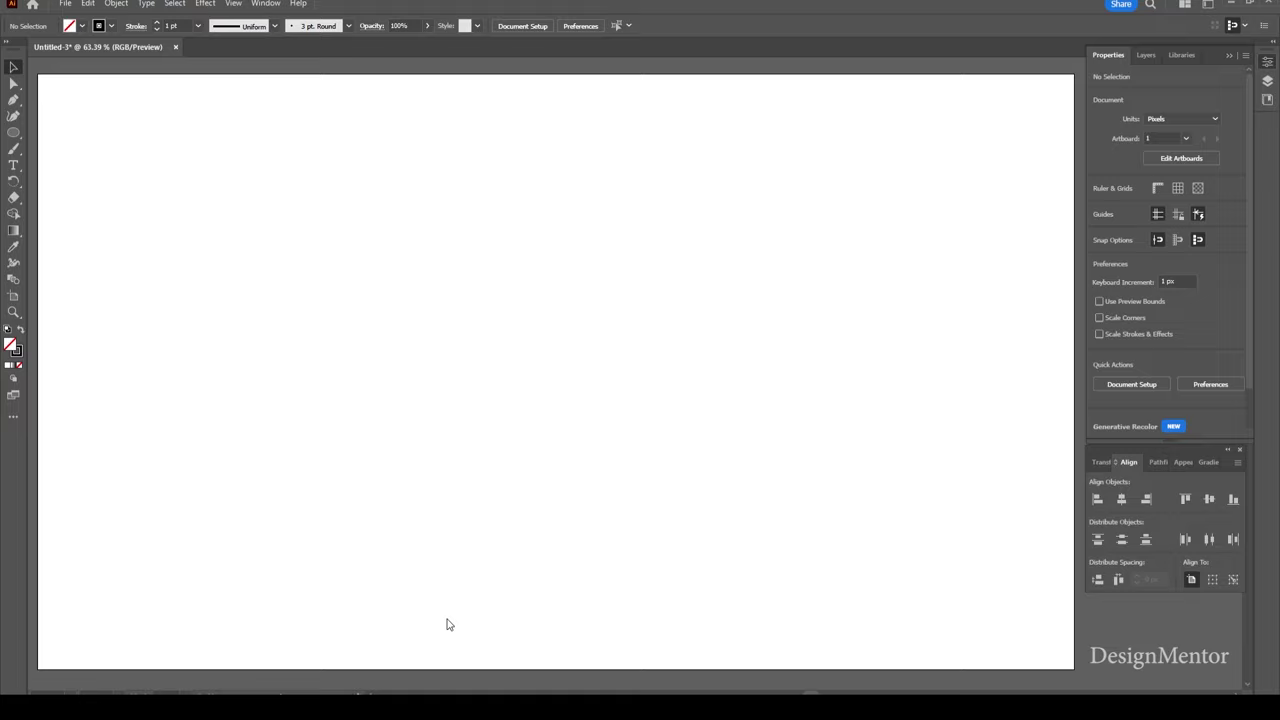
# Draw a 200 × 200 px circle and centre it on the artboard.
pyautogui.click(111, 25)
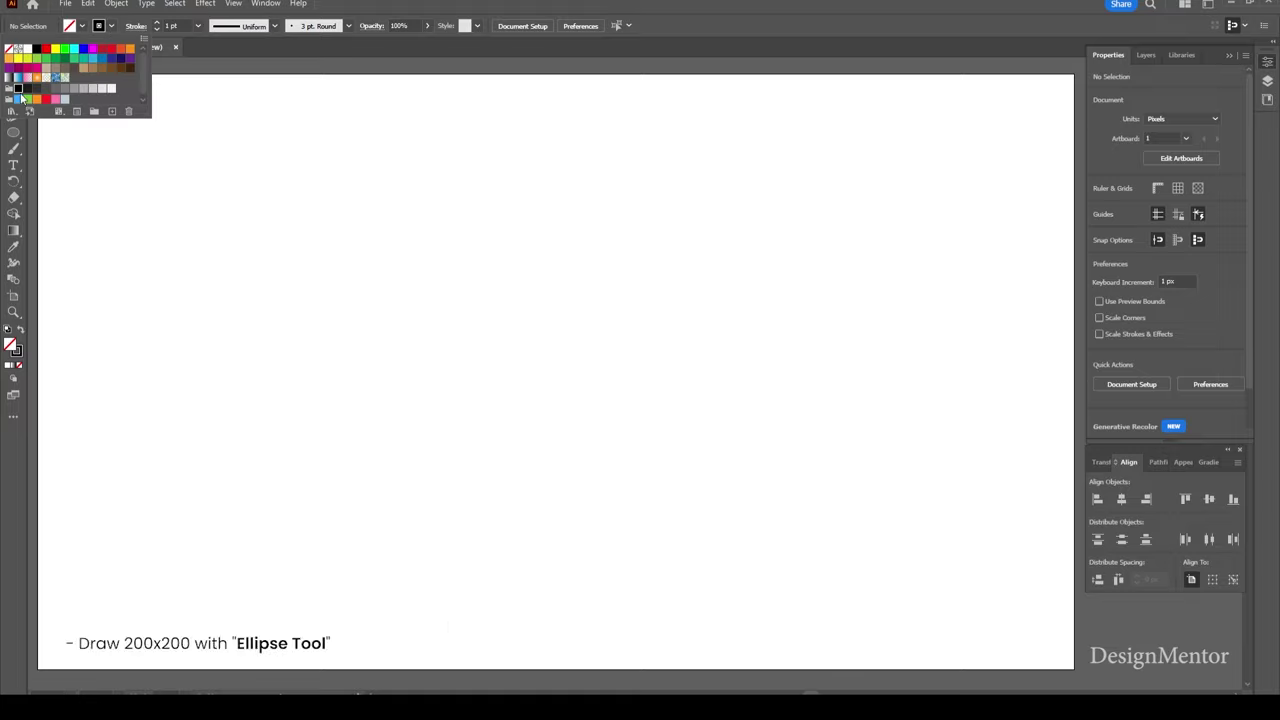
pyautogui.click(14, 134)
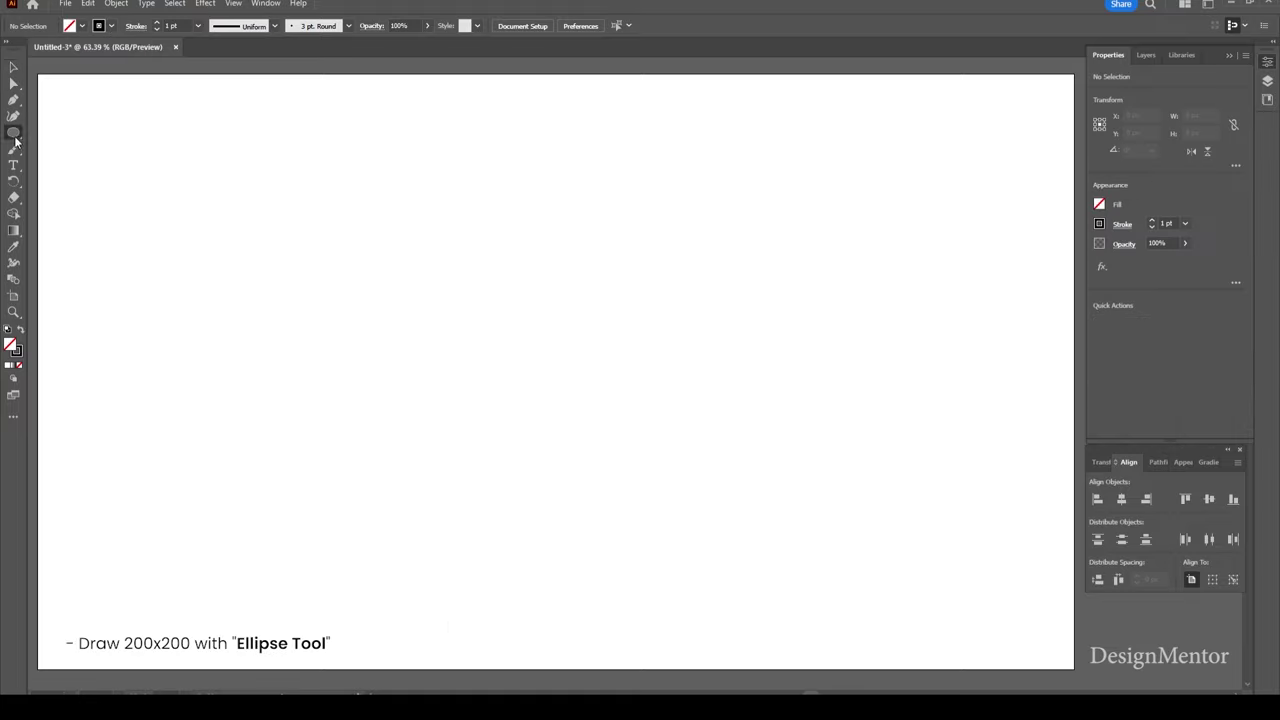
pyautogui.click(539, 326)
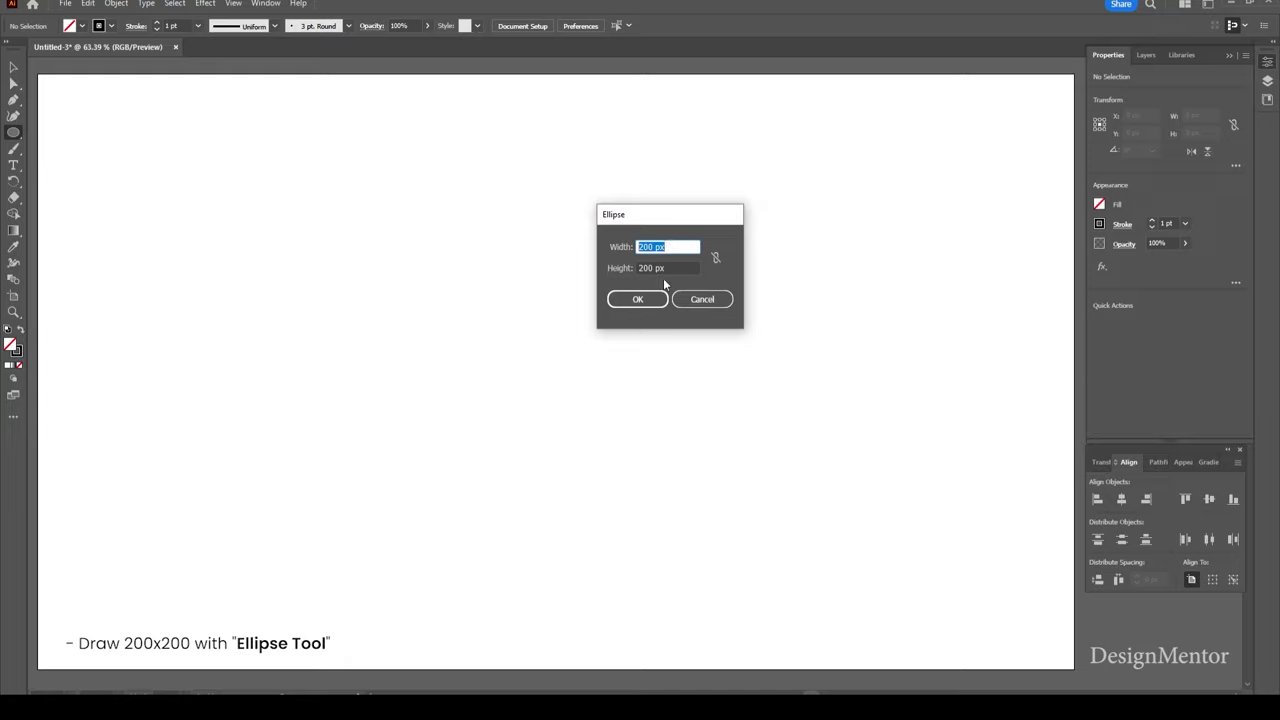
pyautogui.click(671, 267)
pyautogui.click(648, 302)
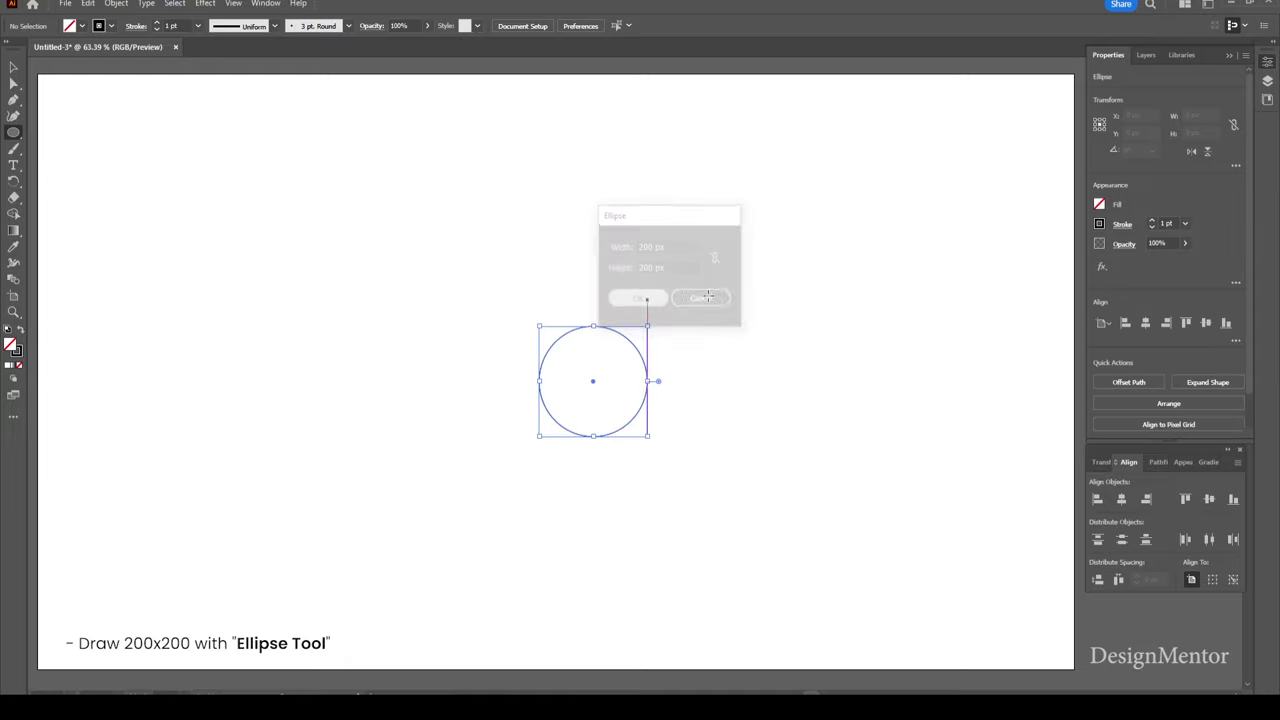
pyautogui.click(1146, 325)
pyautogui.click(1206, 323)
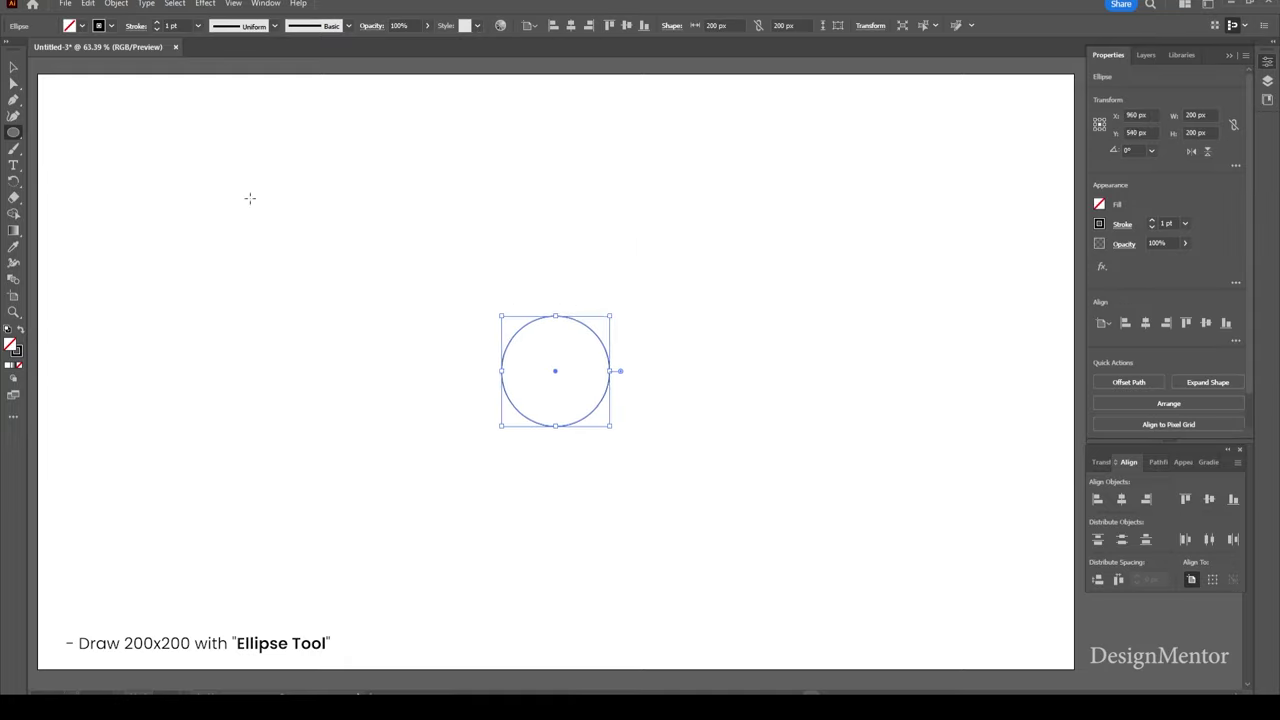
# Paste a copy in front, resize it to 100 × 100 px, and select both circles.
pyautogui.click(86, 4)
pyautogui.click(115, 66)
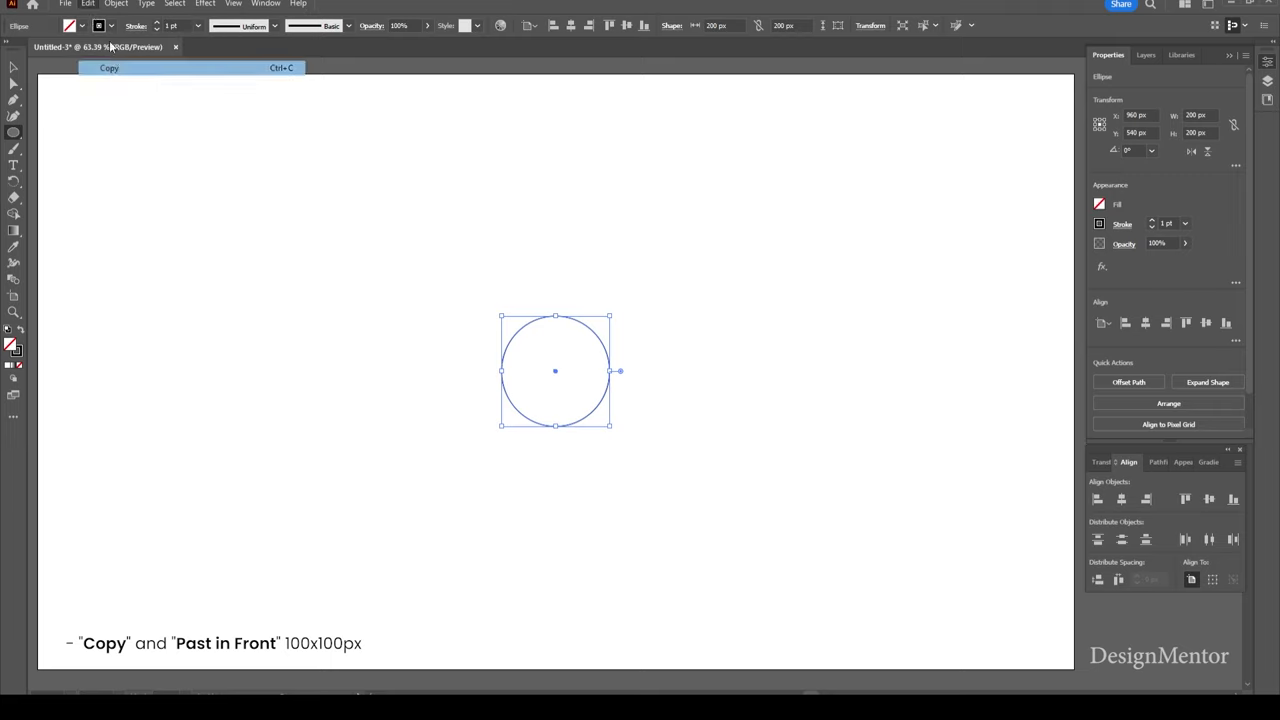
pyautogui.click(92, 6)
pyautogui.click(141, 97)
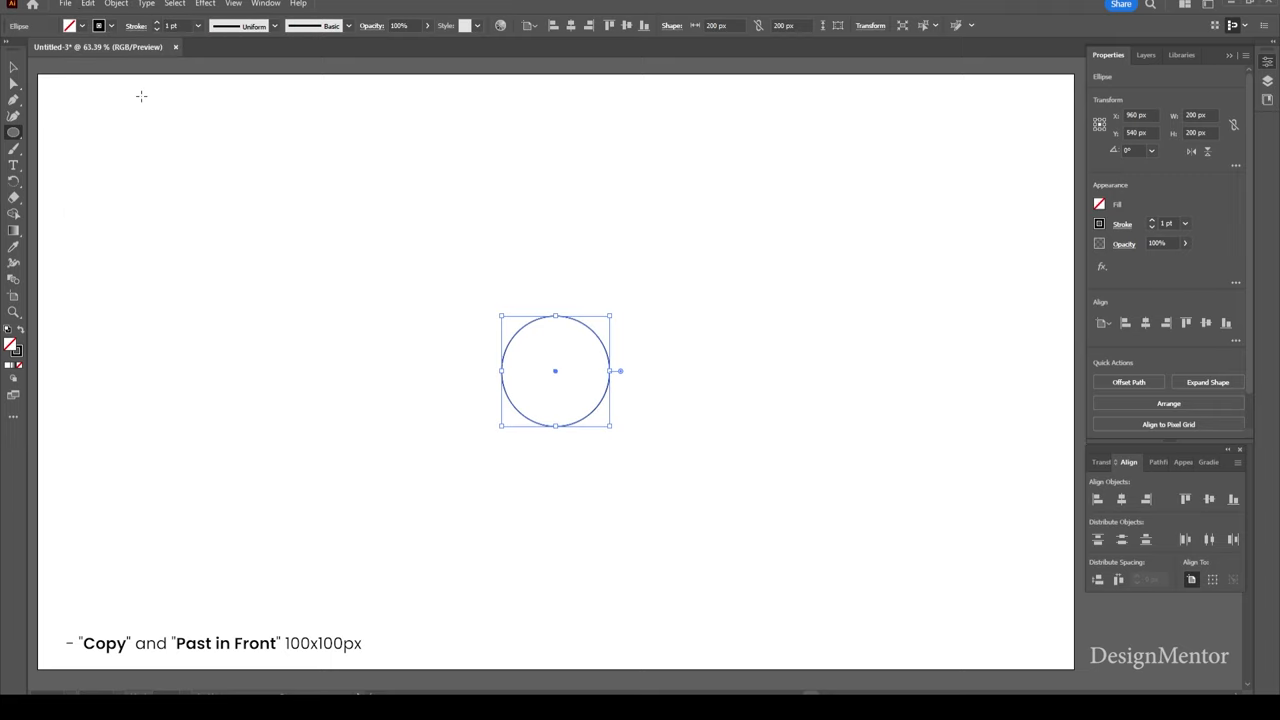
pyautogui.click(1200, 115)
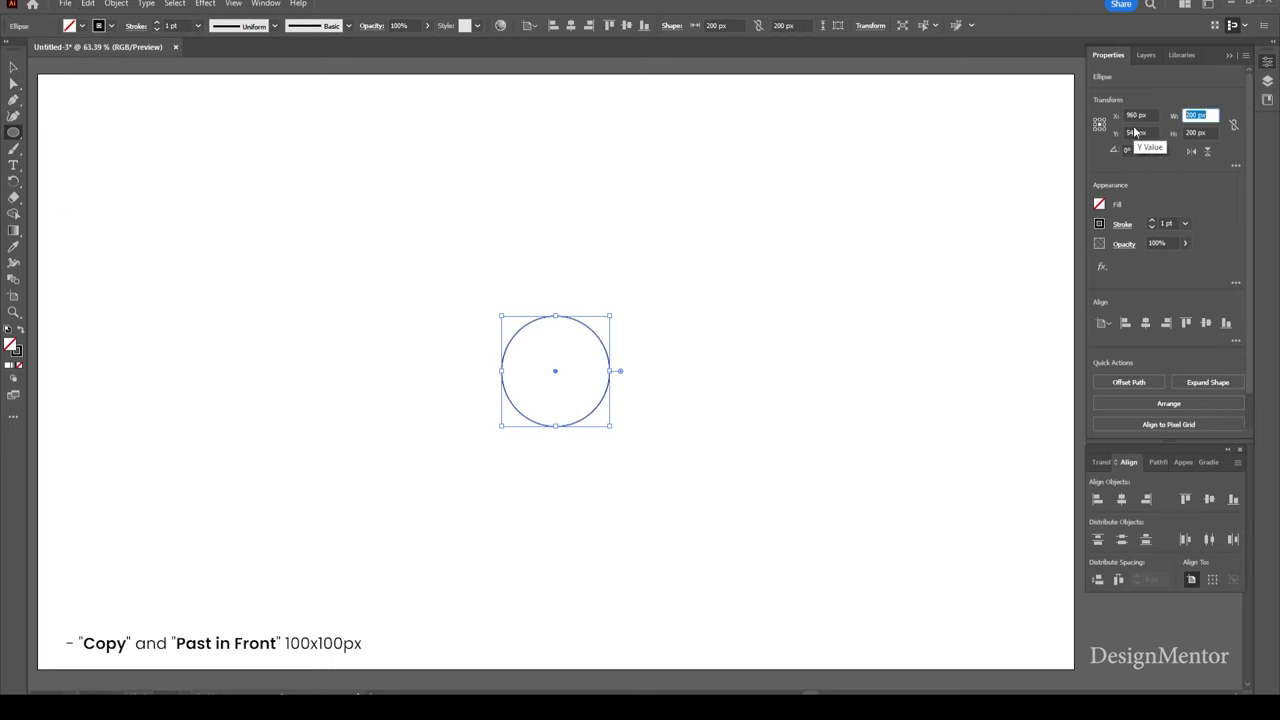
pyautogui.write('100')
pyautogui.press('Tab')
pyautogui.write('1')
pyautogui.press('Return')
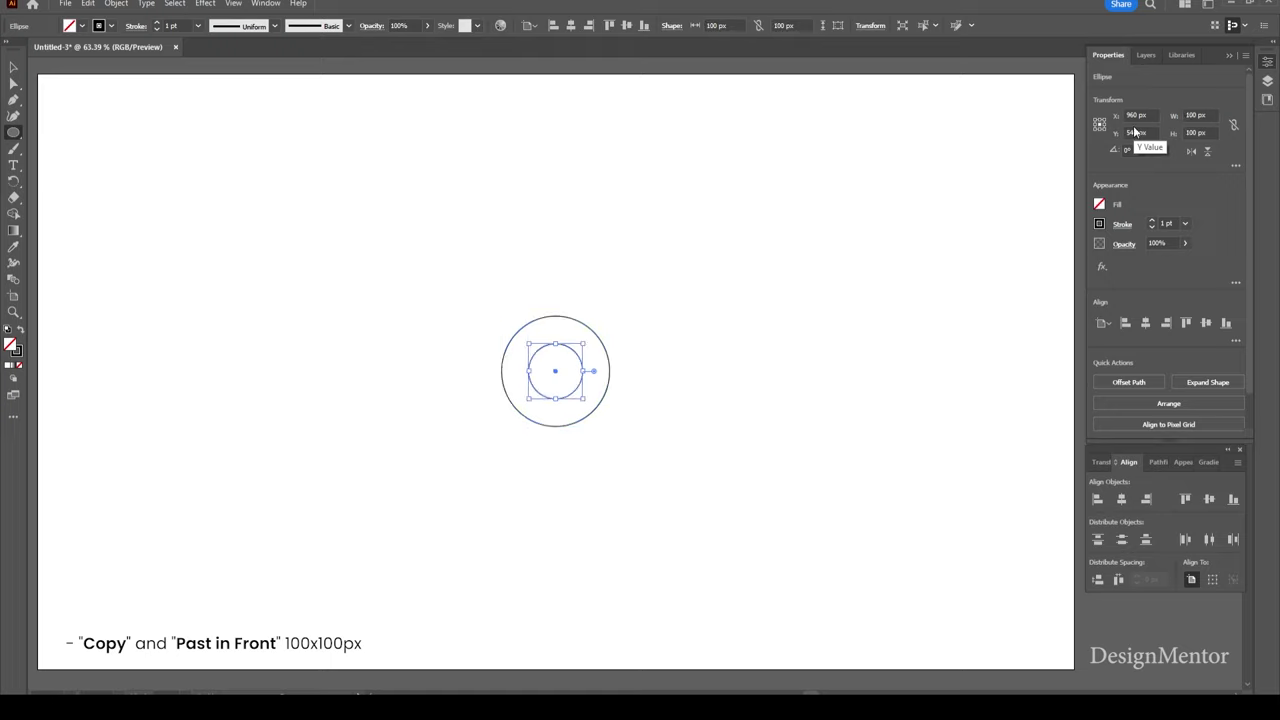
pyautogui.press('v')
pyautogui.moveTo(452, 277); pyautogui.dragTo(655, 442)
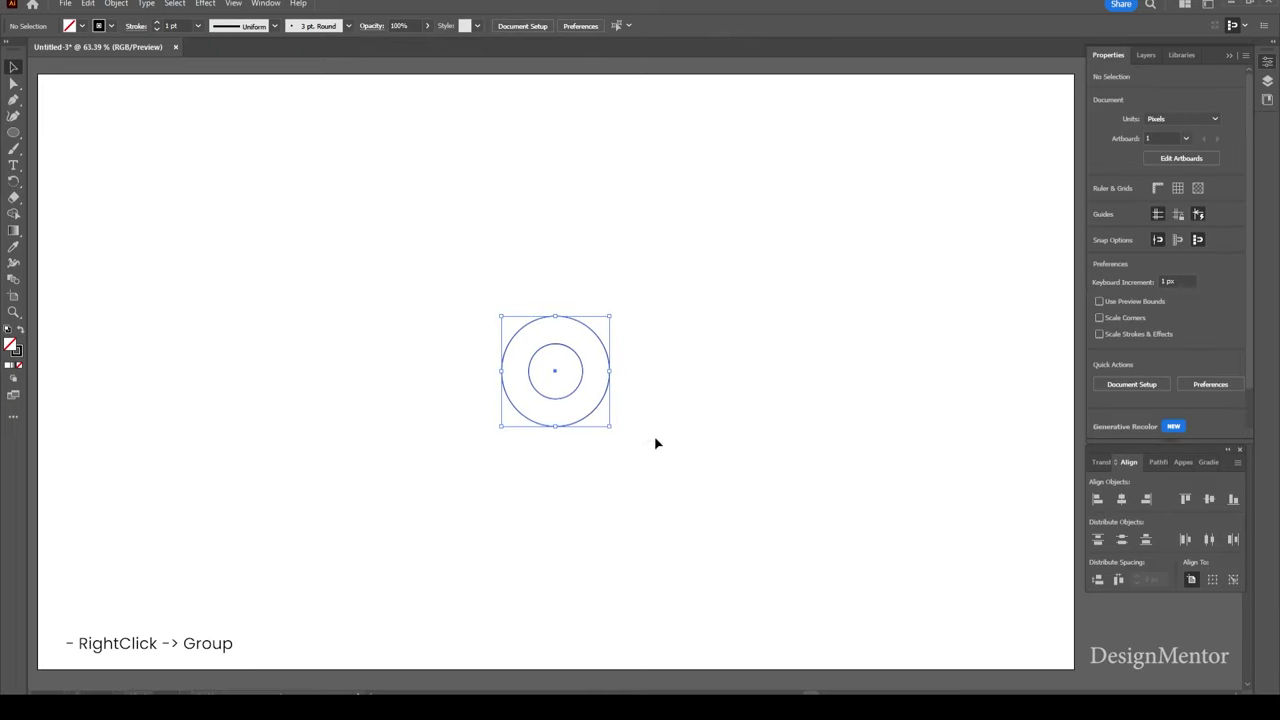
# Group the 200 px and 100 px circles, then deselect the group.
pyautogui.rightClick(604, 347)
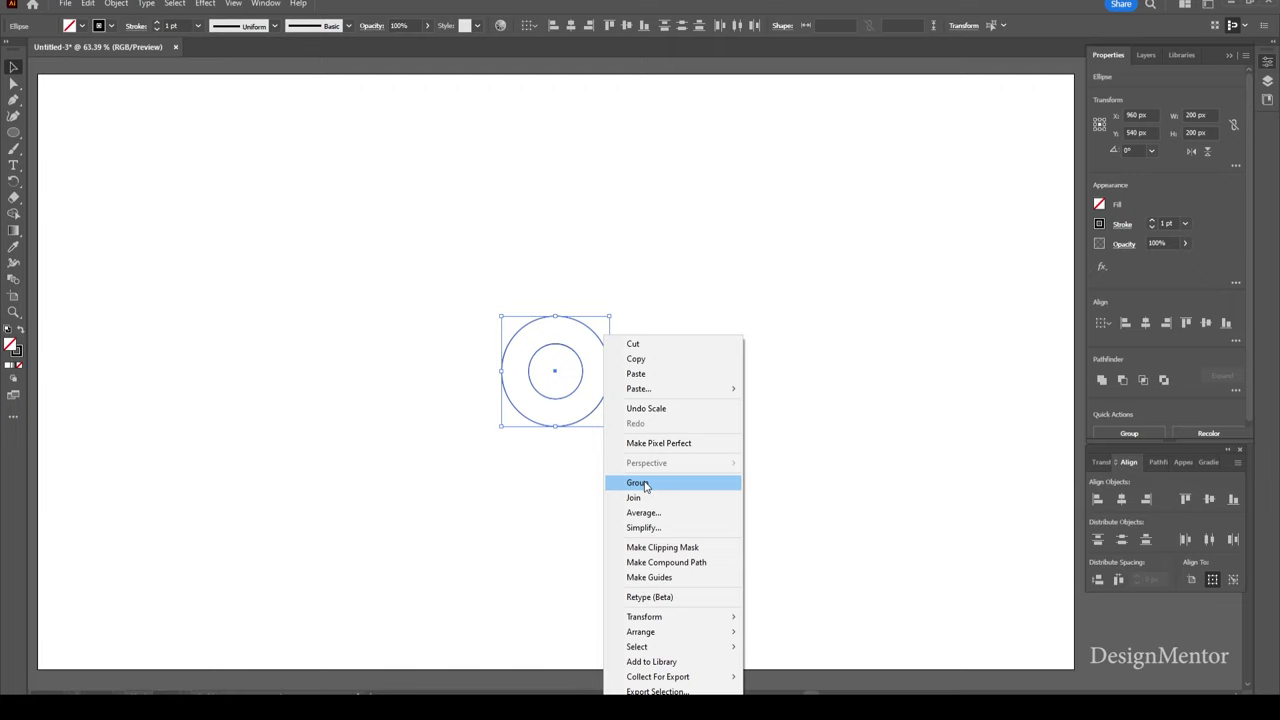
pyautogui.click(638, 483)
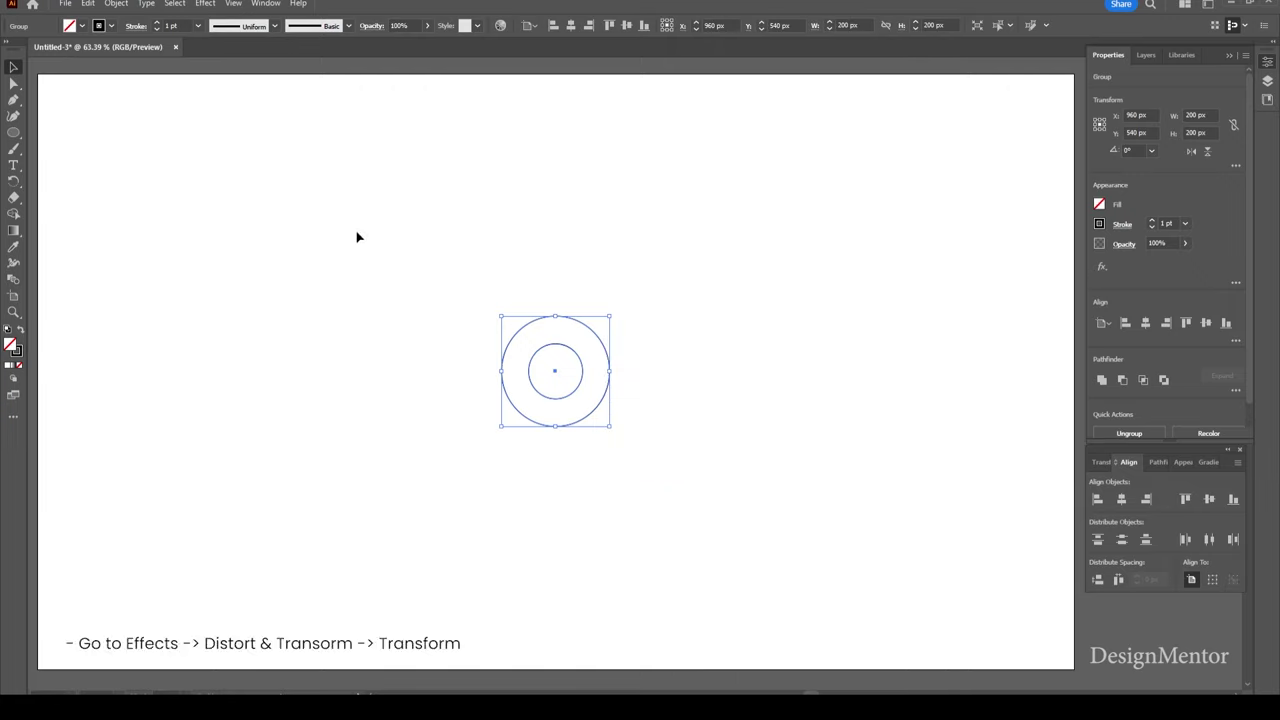
pyautogui.click(469, 286)
# Apply a Transform effect with 3 copies moved 150 px horizontally.
pyautogui.moveTo(466, 282); pyautogui.dragTo(615, 432)
pyautogui.click(205, 4)
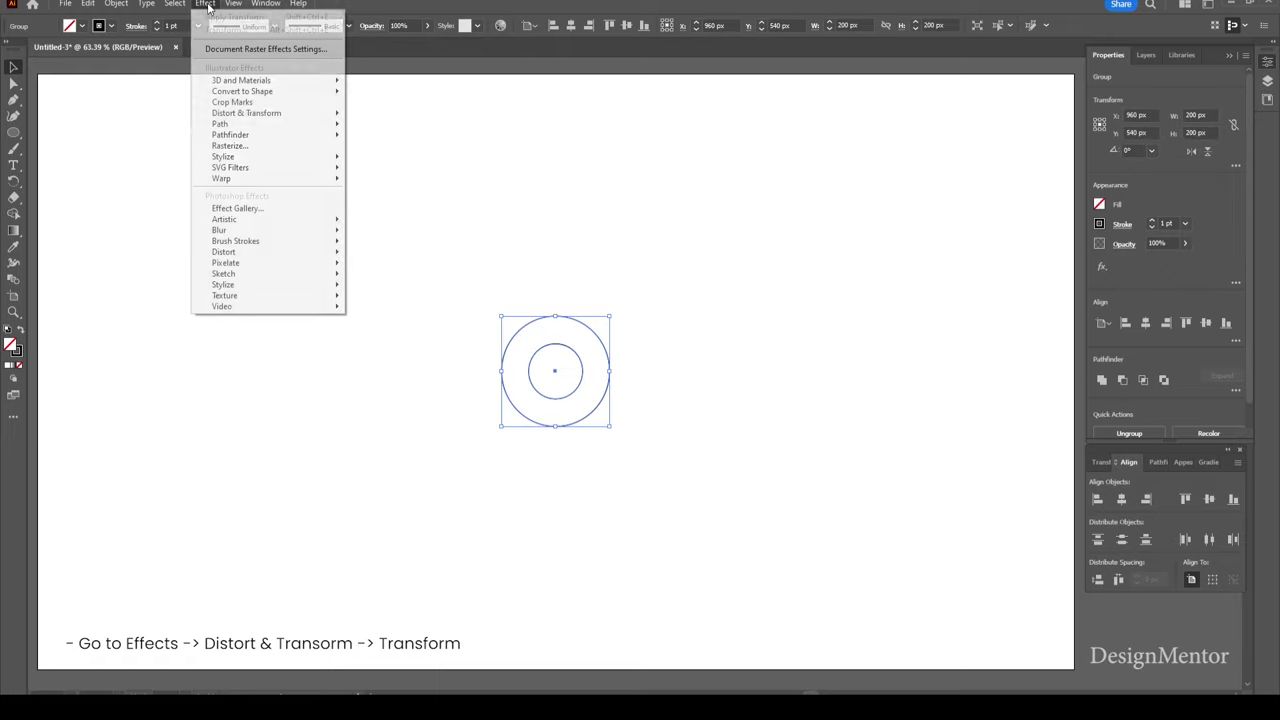
pyautogui.moveTo(247, 113)
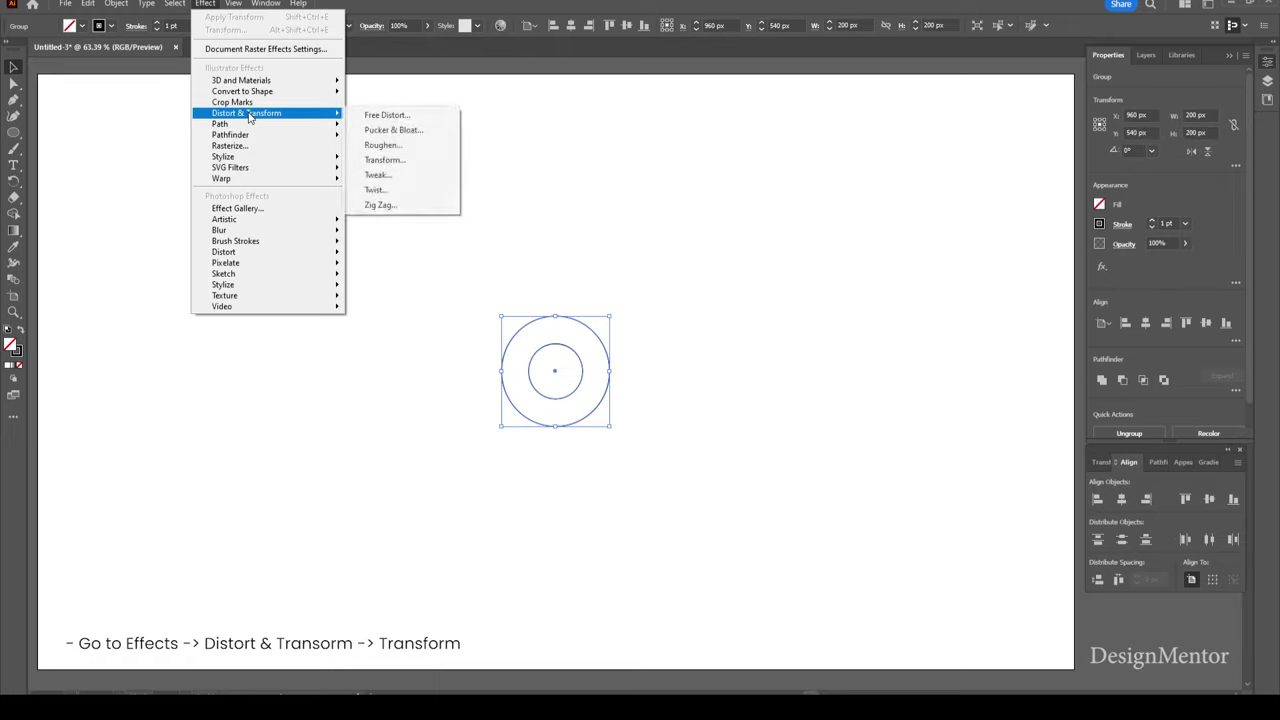
pyautogui.click(390, 165)
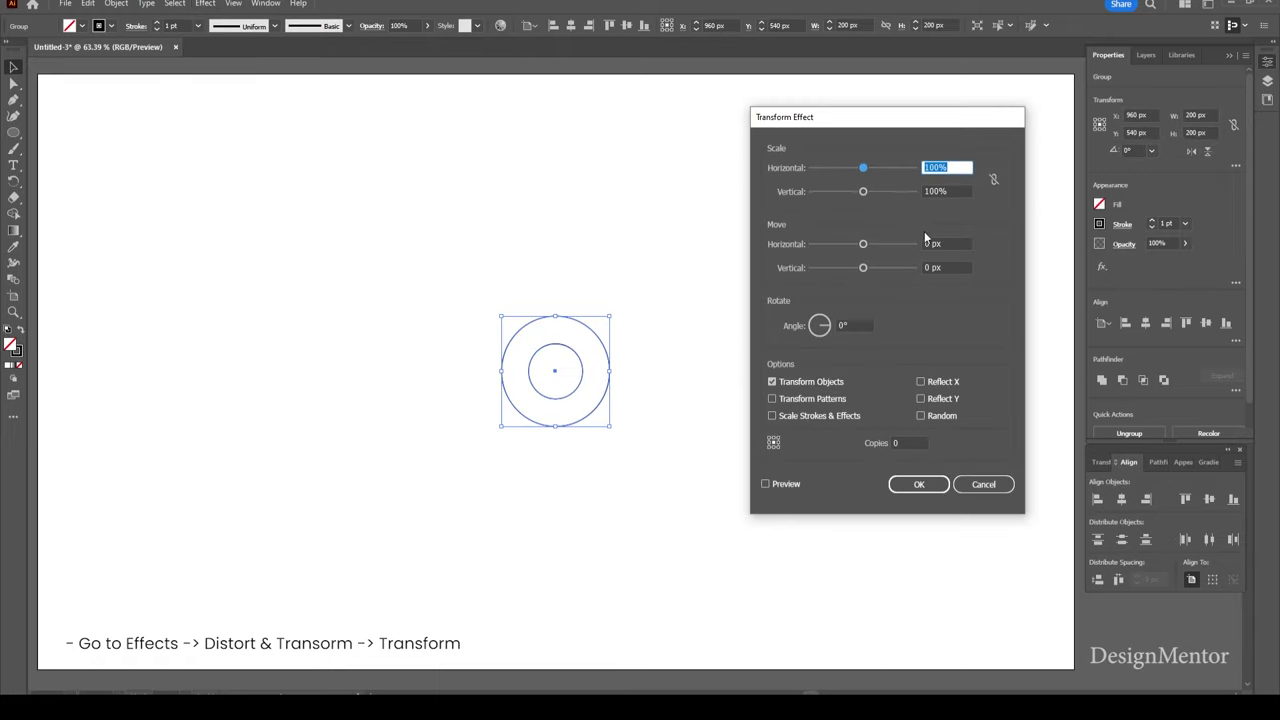
pyautogui.click(909, 442)
pyautogui.write('3')
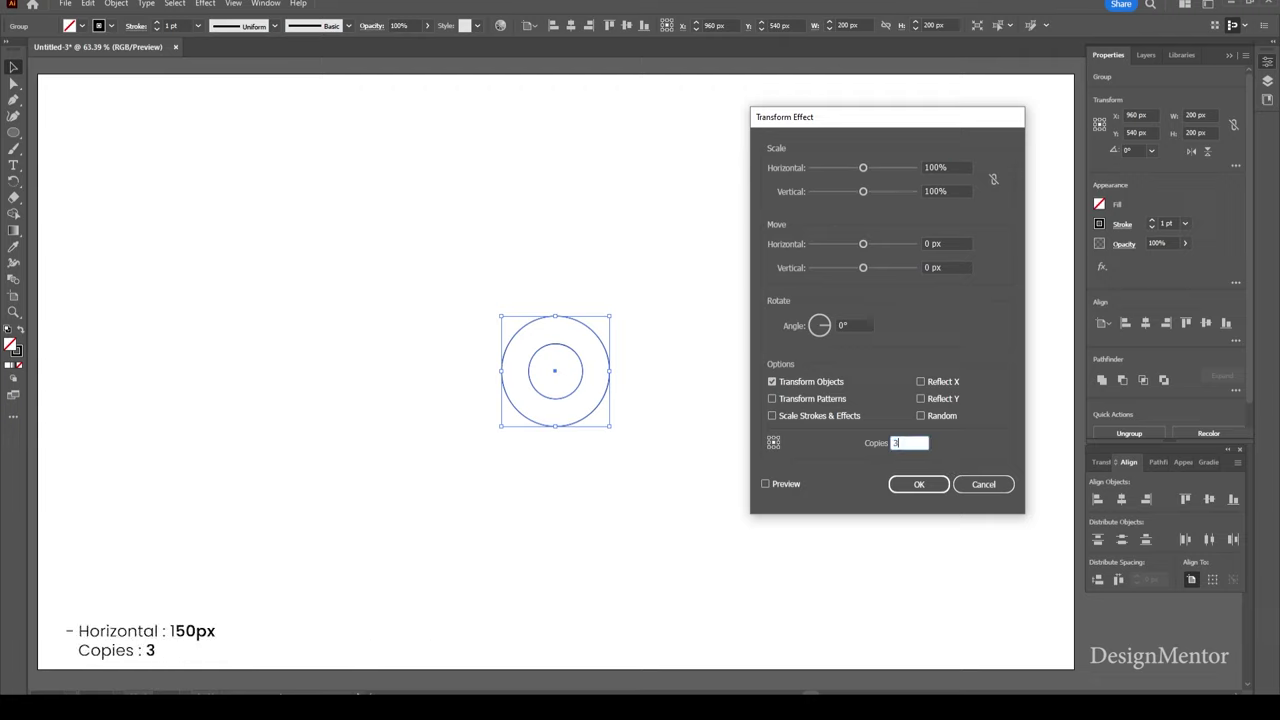
pyautogui.click(939, 244)
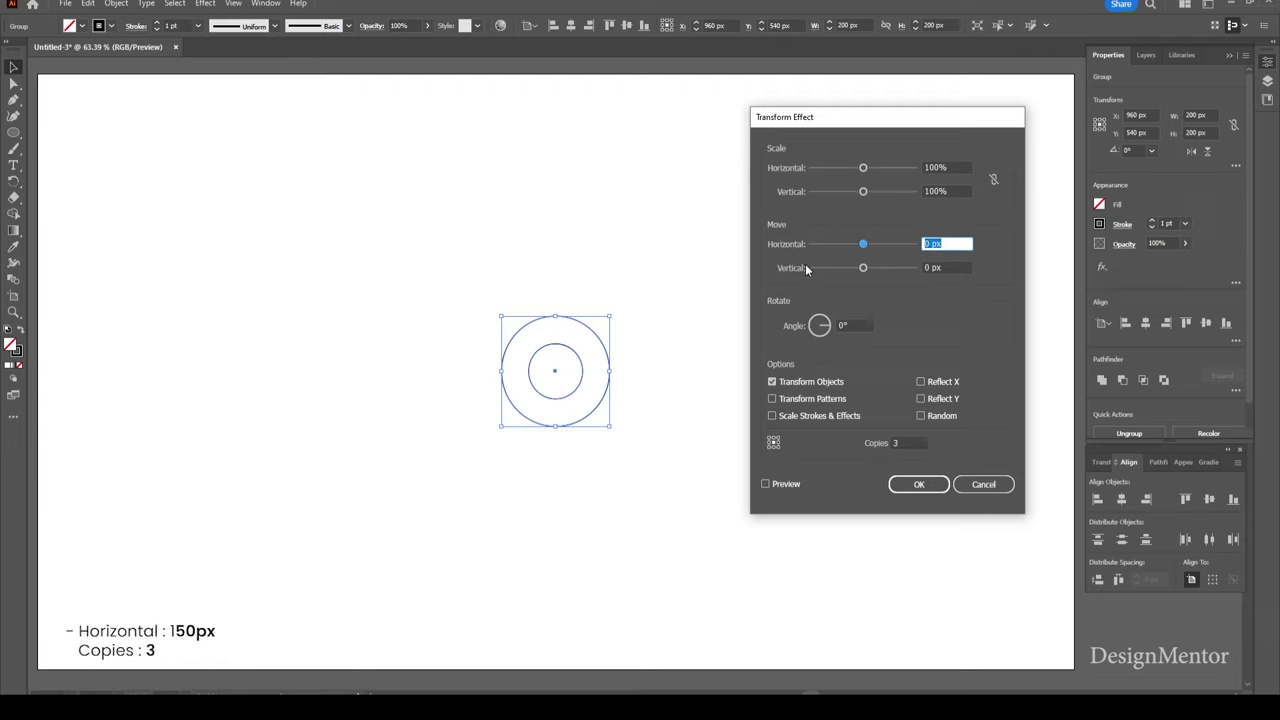
pyautogui.write('150')
pyautogui.press('Return')
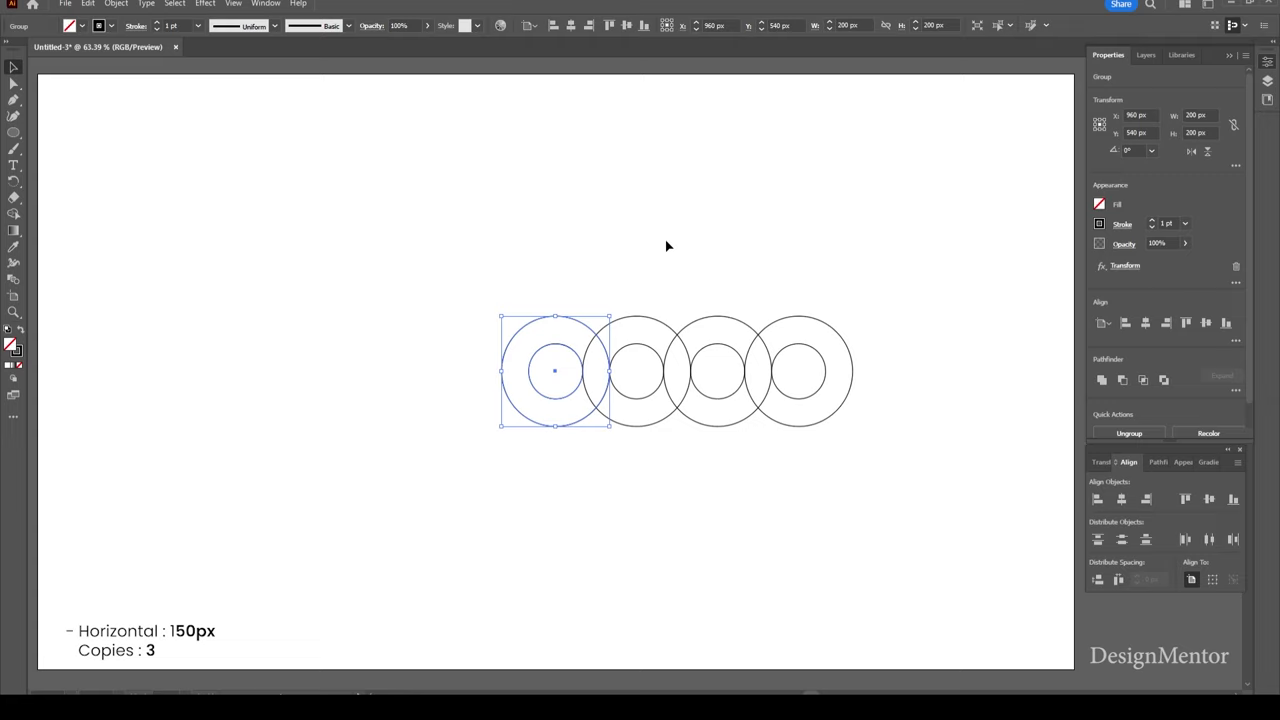
# Move the row of four circle pairs toward the artboard's upper left.
pyautogui.click(668, 246)
pyautogui.click(723, 380)
pyautogui.moveTo(672, 347); pyautogui.dragTo(534, 223)
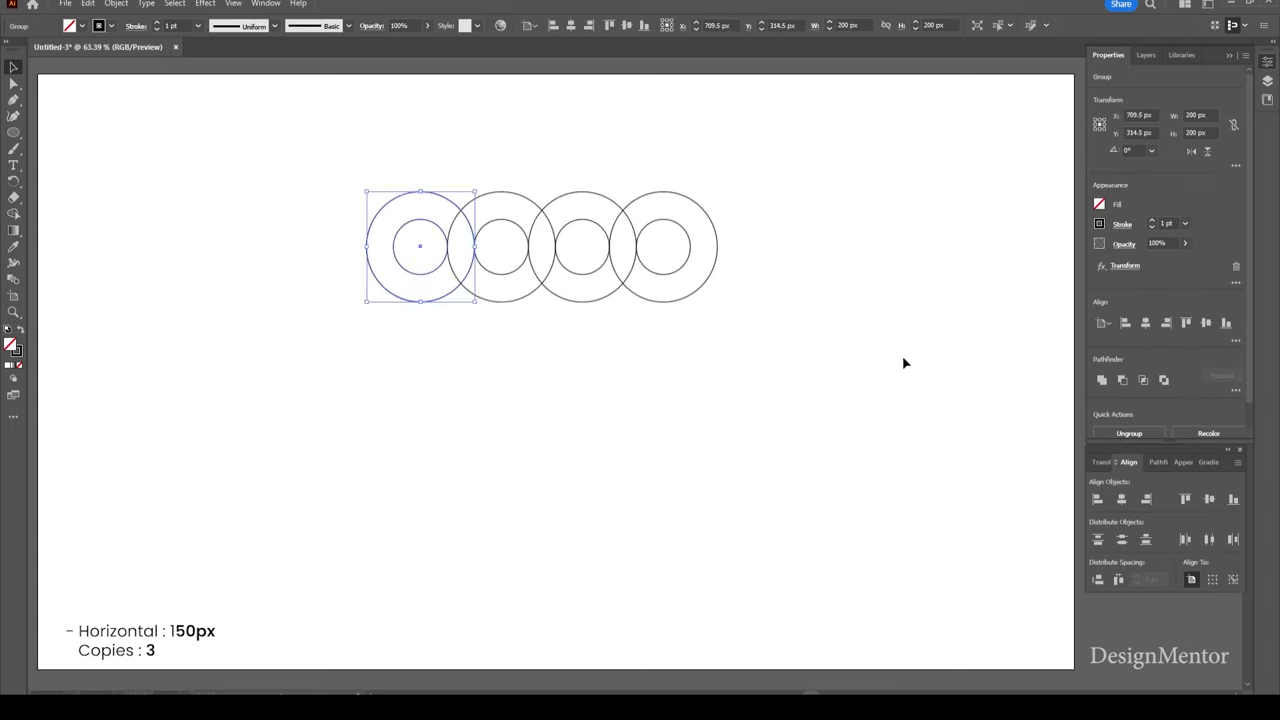
pyautogui.click(360, 189)
# Add a second Transform effect with 3 copies moved 150 px vertically.
pyautogui.click(420, 219)
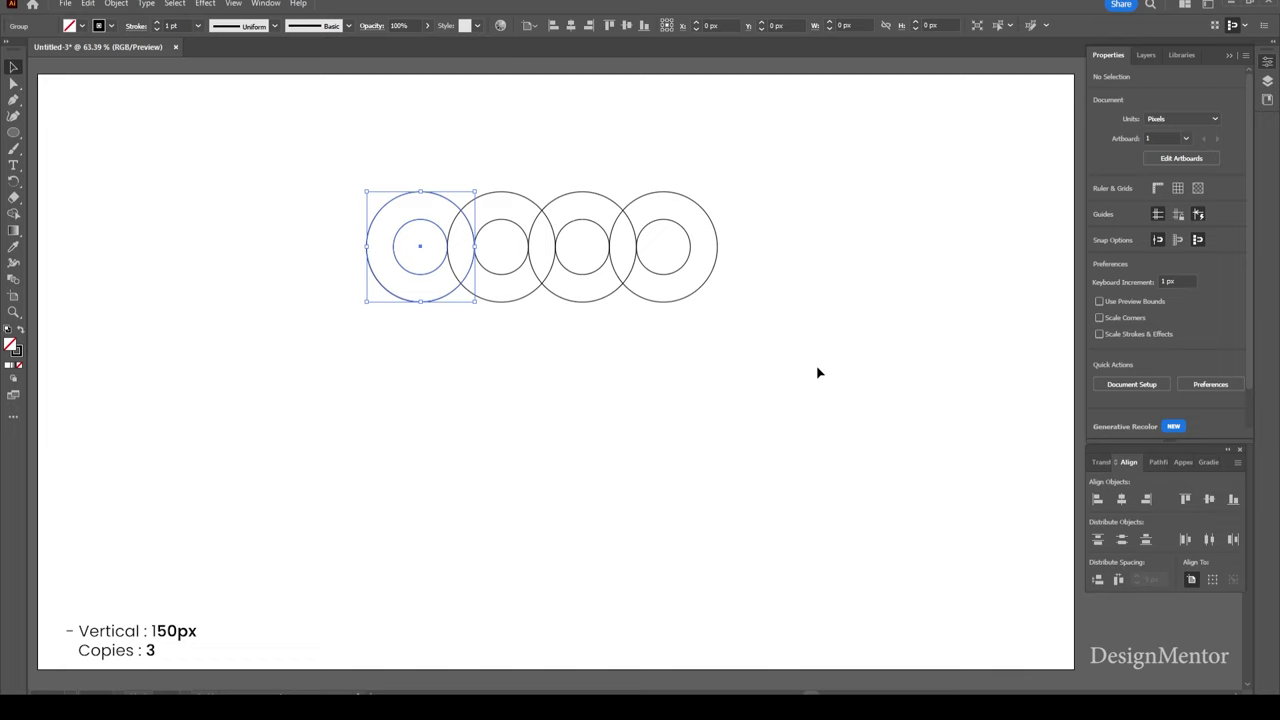
pyautogui.click(205, 3)
pyautogui.moveTo(246, 113)
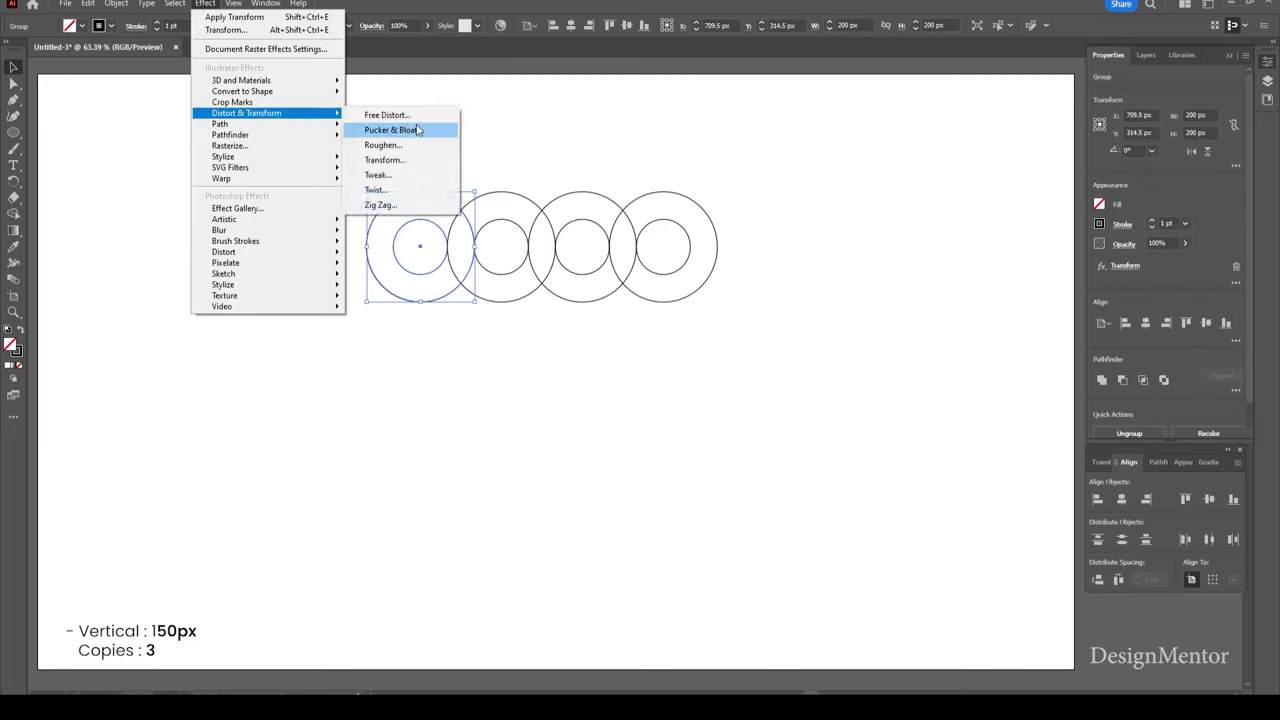
pyautogui.click(400, 160)
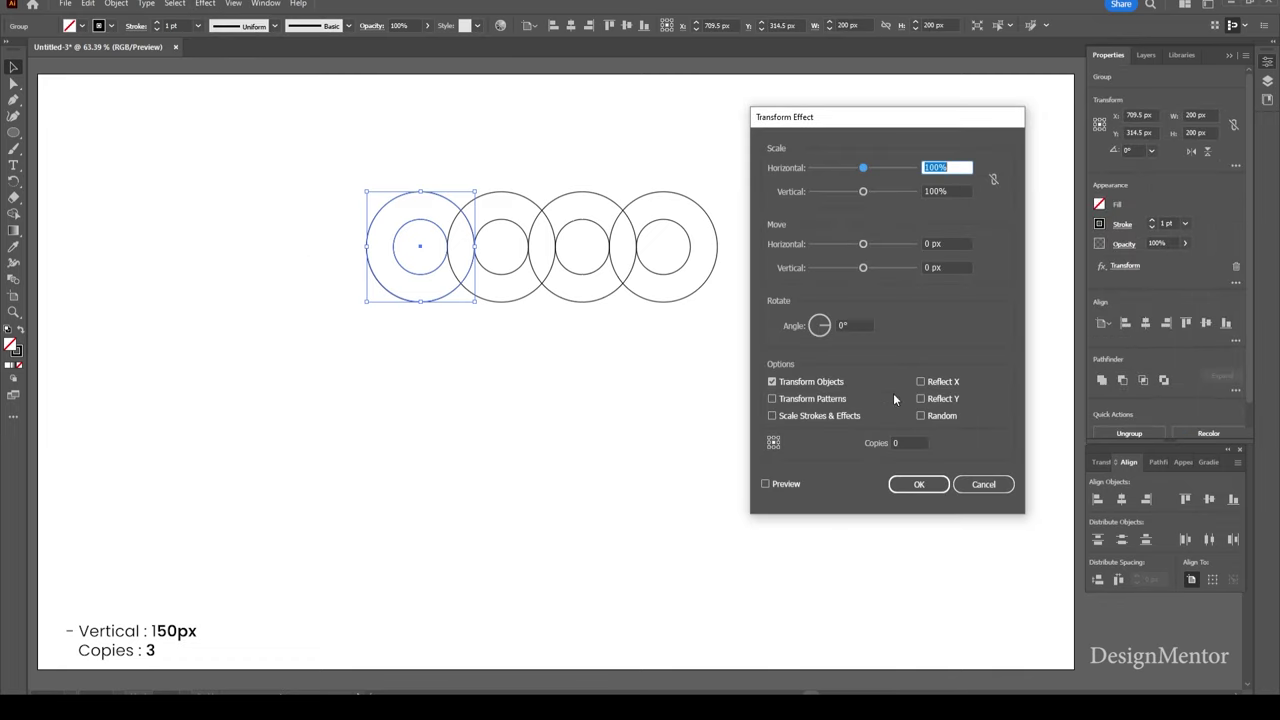
pyautogui.doubleClick(899, 443)
pyautogui.write('3')
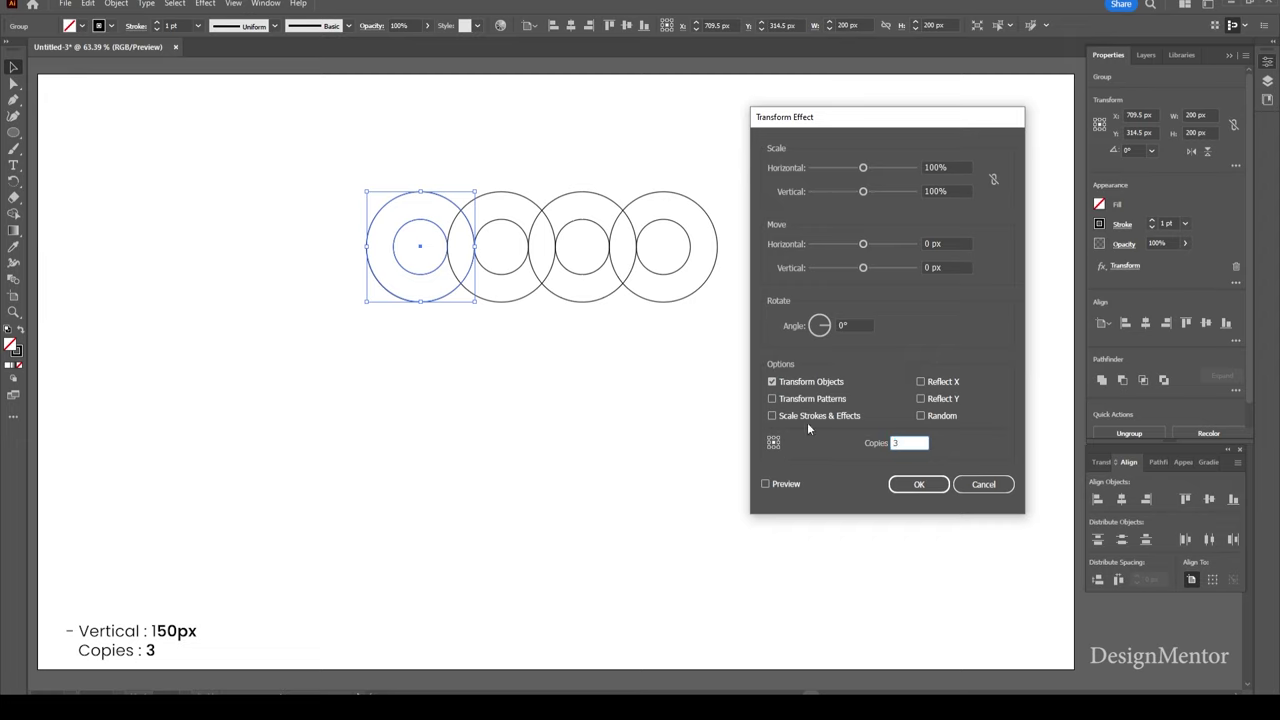
pyautogui.doubleClick(932, 267)
pyautogui.write('150')
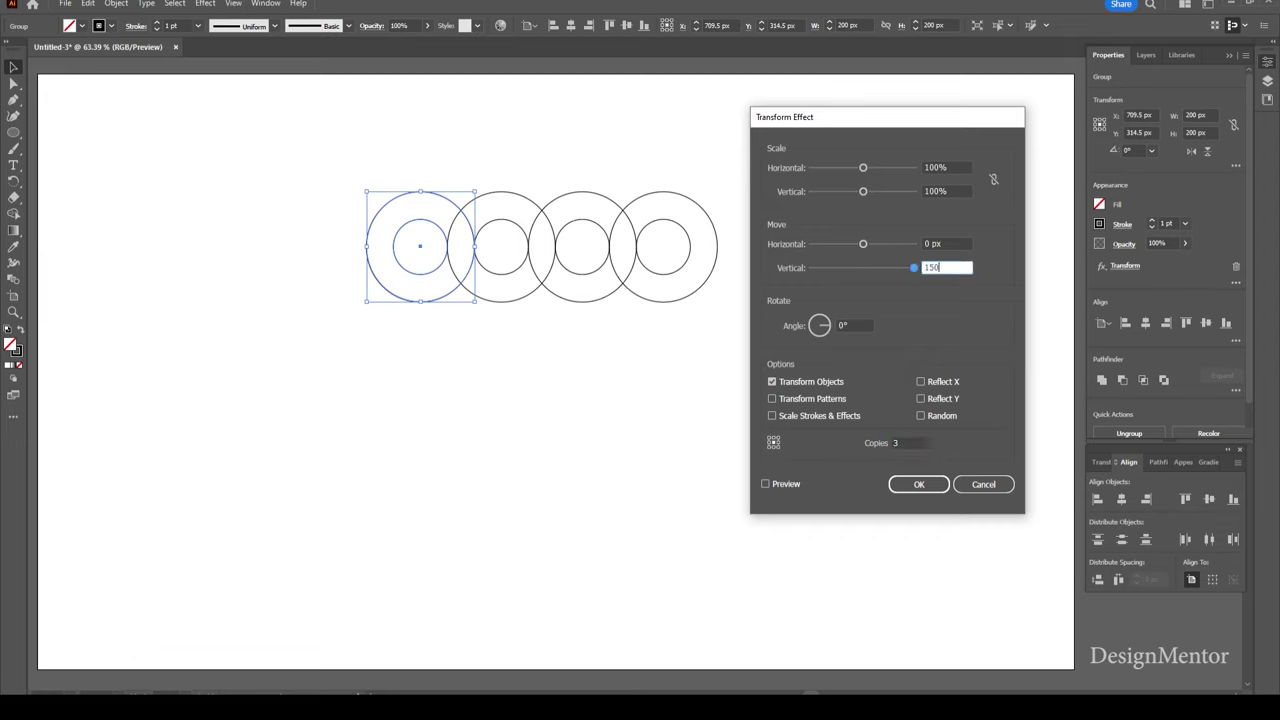
pyautogui.press('Return')
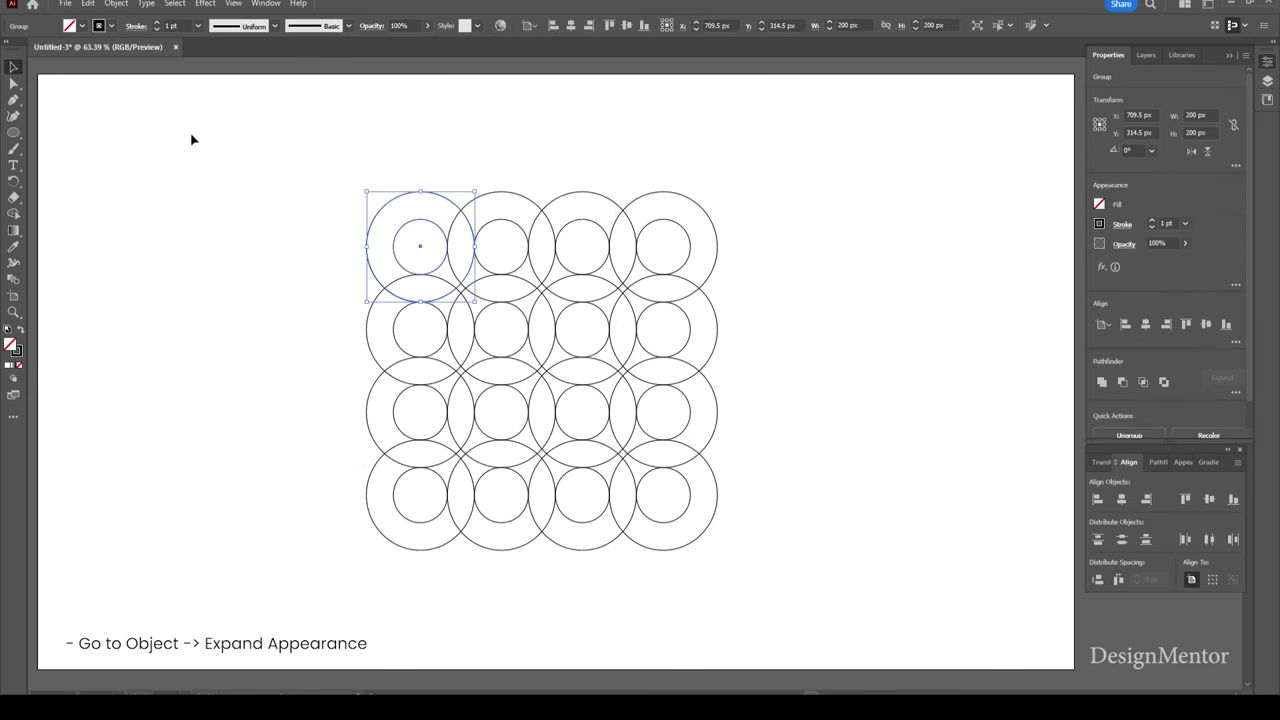
# Expand the grid's appearance and rotate it 45° into a diamond.
pyautogui.click(117, 4)
pyautogui.click(150, 192)
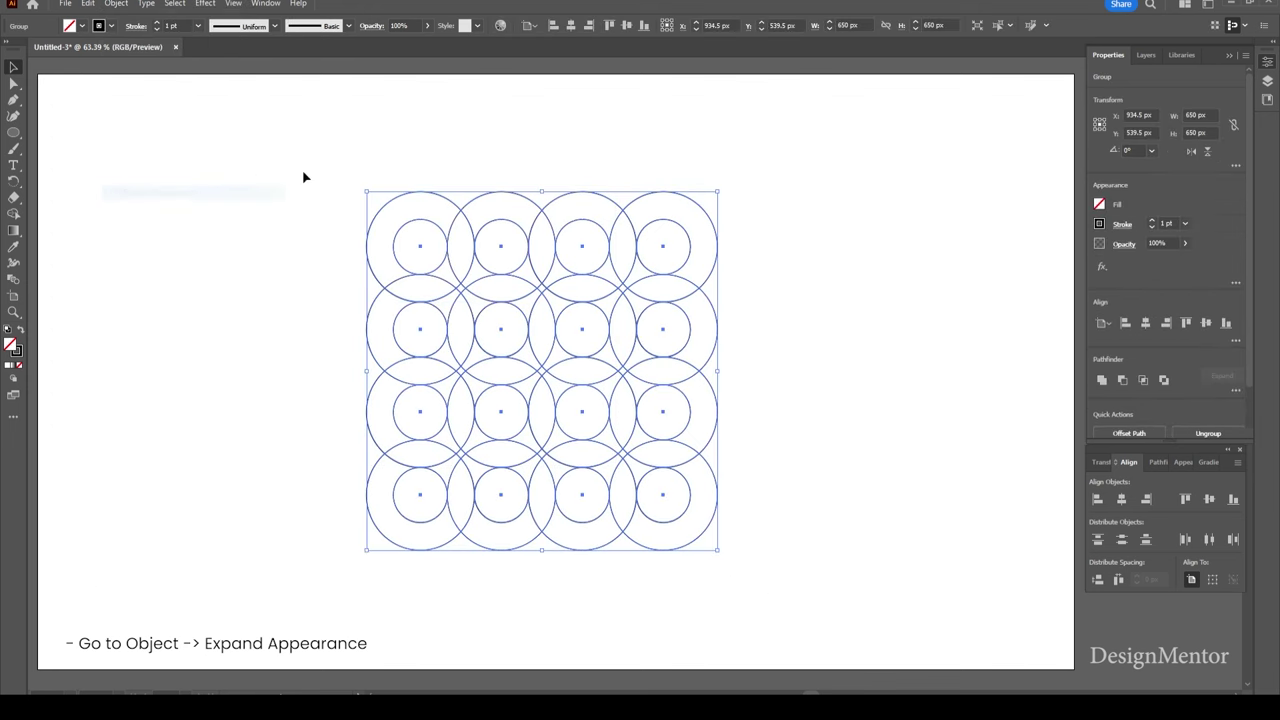
pyautogui.press('r')
pyautogui.moveTo(731, 183); pyautogui.dragTo(903, 348)
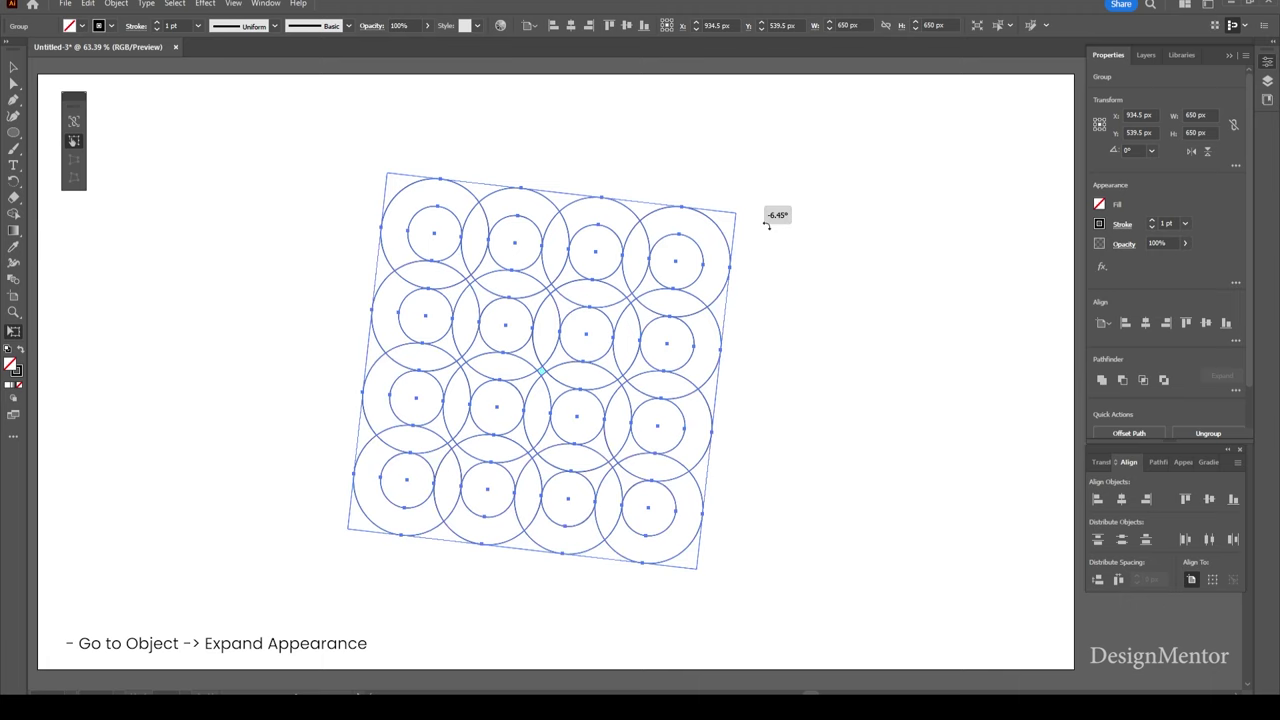
# Centre the diamond horizontally and vertically on the artboard, then reselect all circles.
pyautogui.click(1147, 322)
pyautogui.click(1206, 322)
pyautogui.press('v')
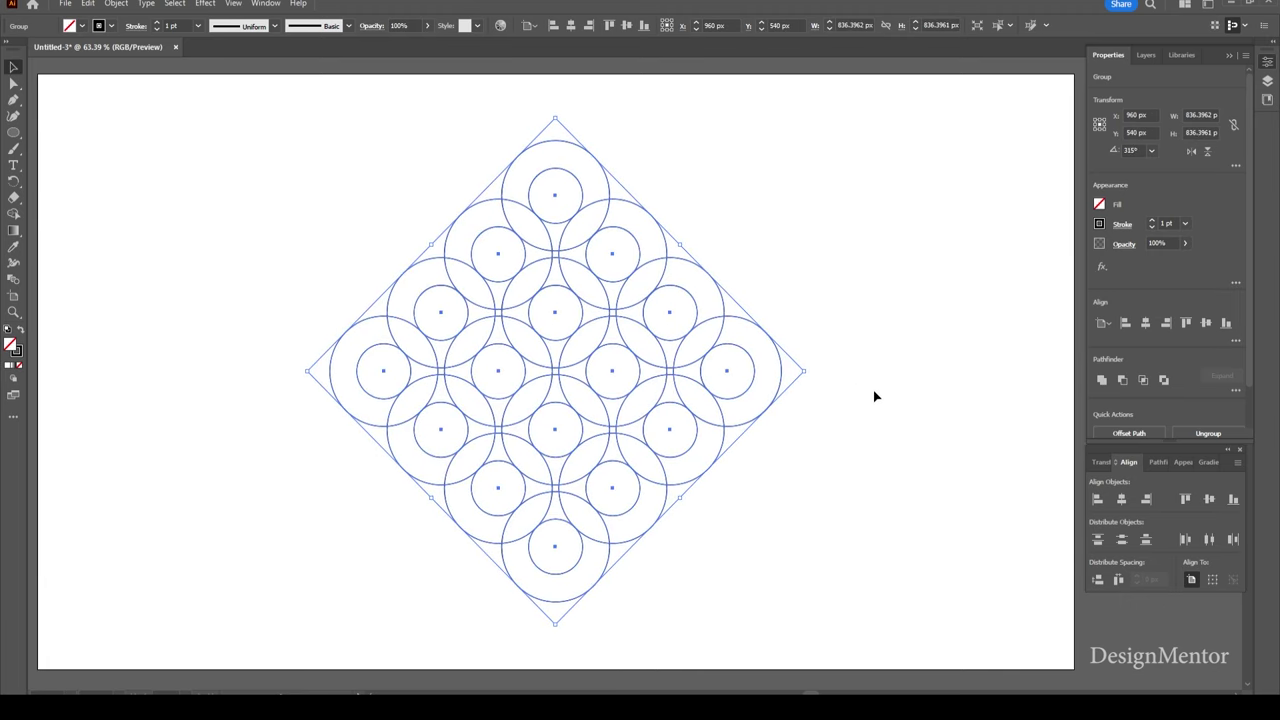
pyautogui.click(868, 372)
pyautogui.moveTo(257, 157); pyautogui.dragTo(868, 624)
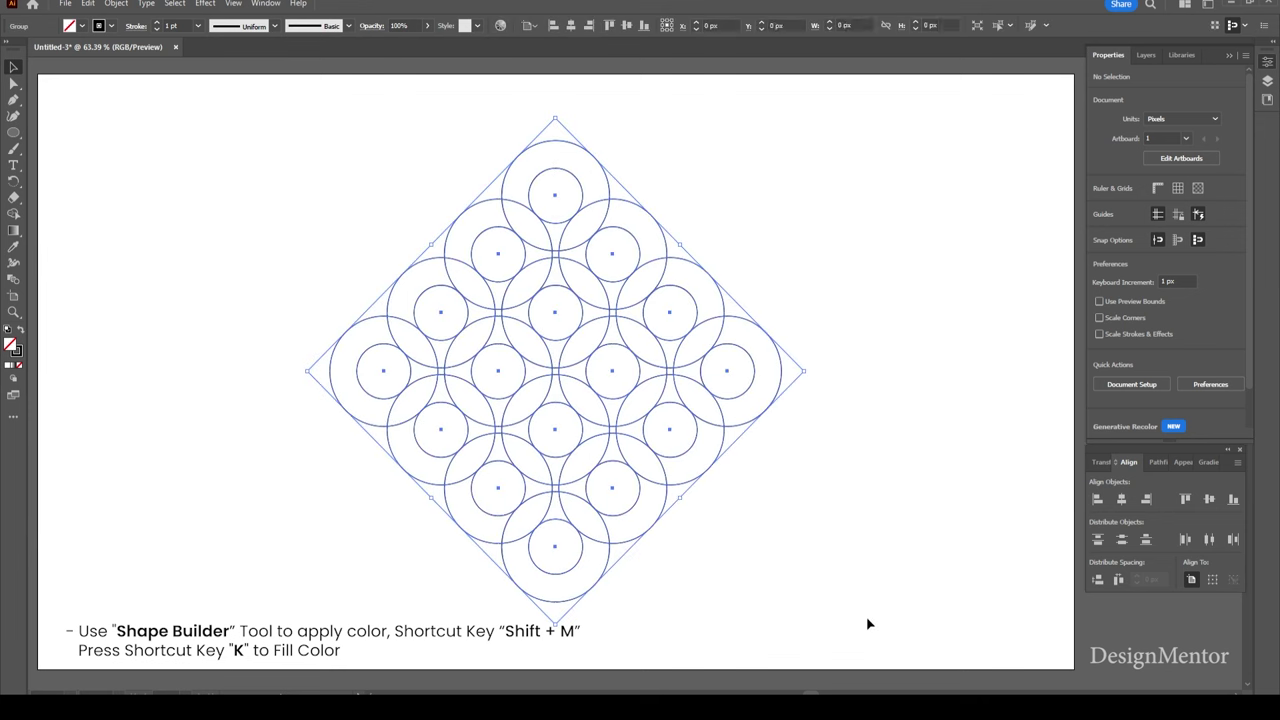
# Set the fill colour to magenta and the stroke to None.
pyautogui.click(14, 214)
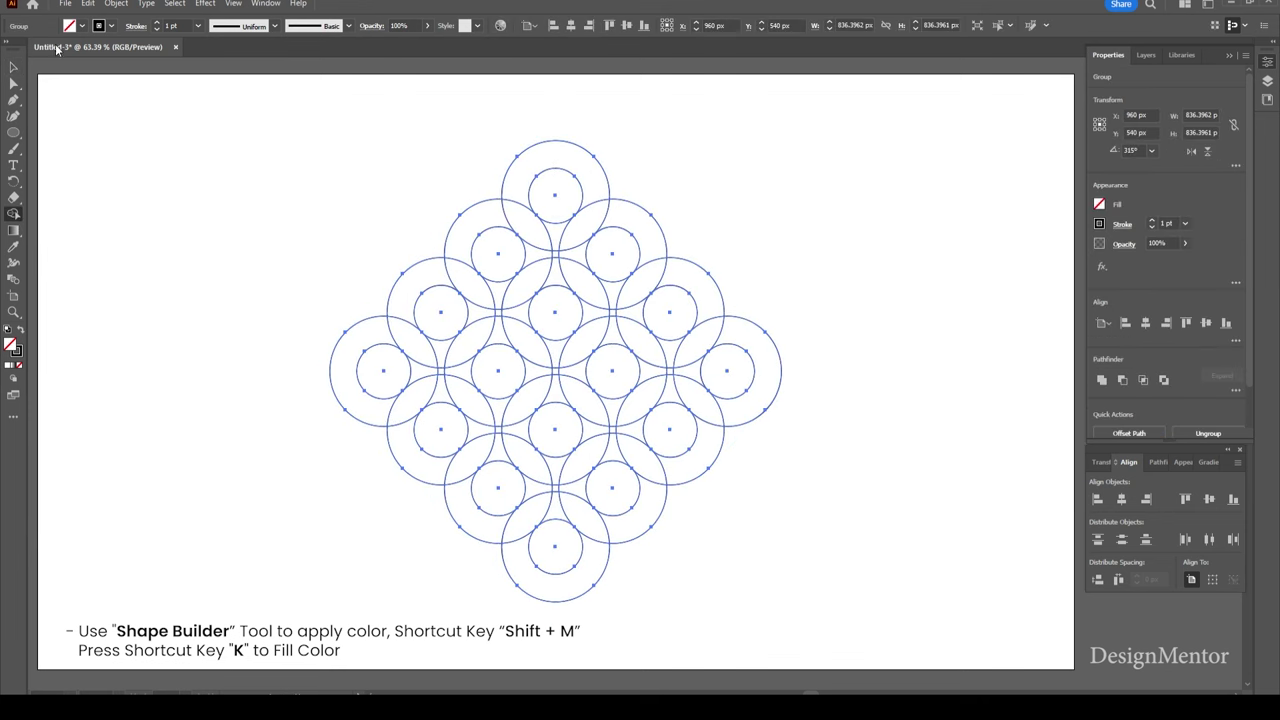
pyautogui.click(82, 26)
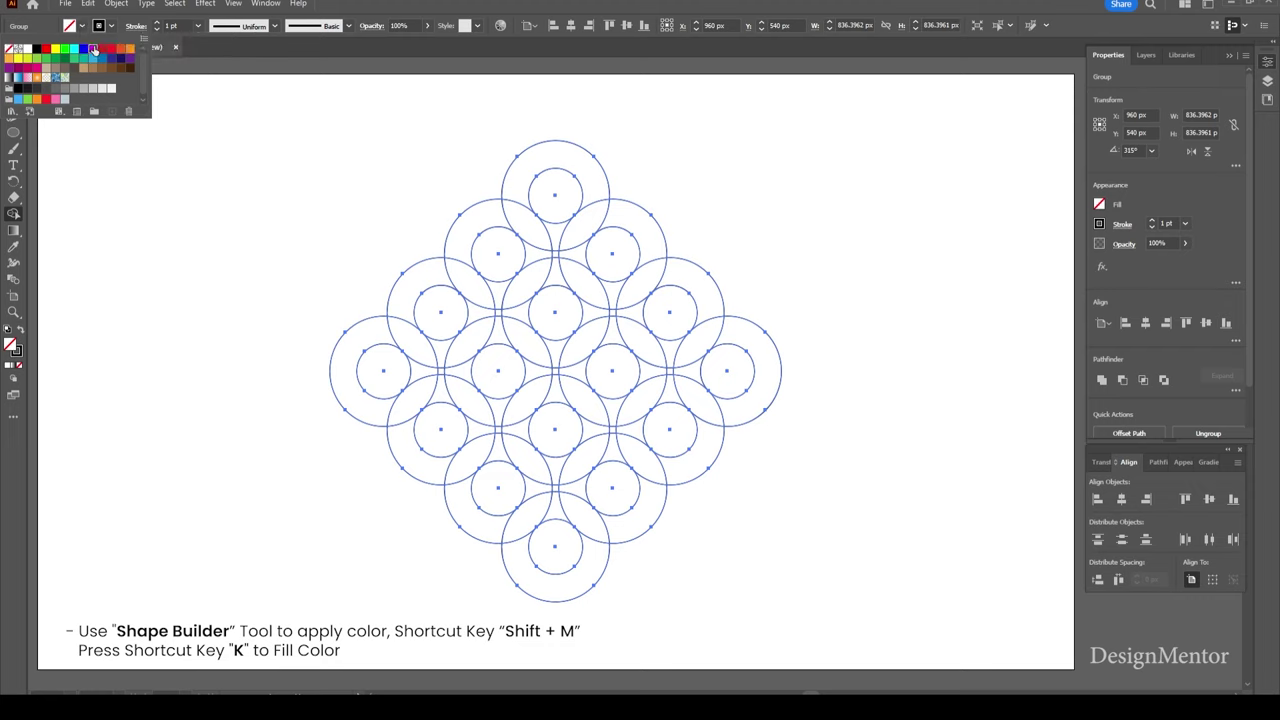
pyautogui.click(93, 49)
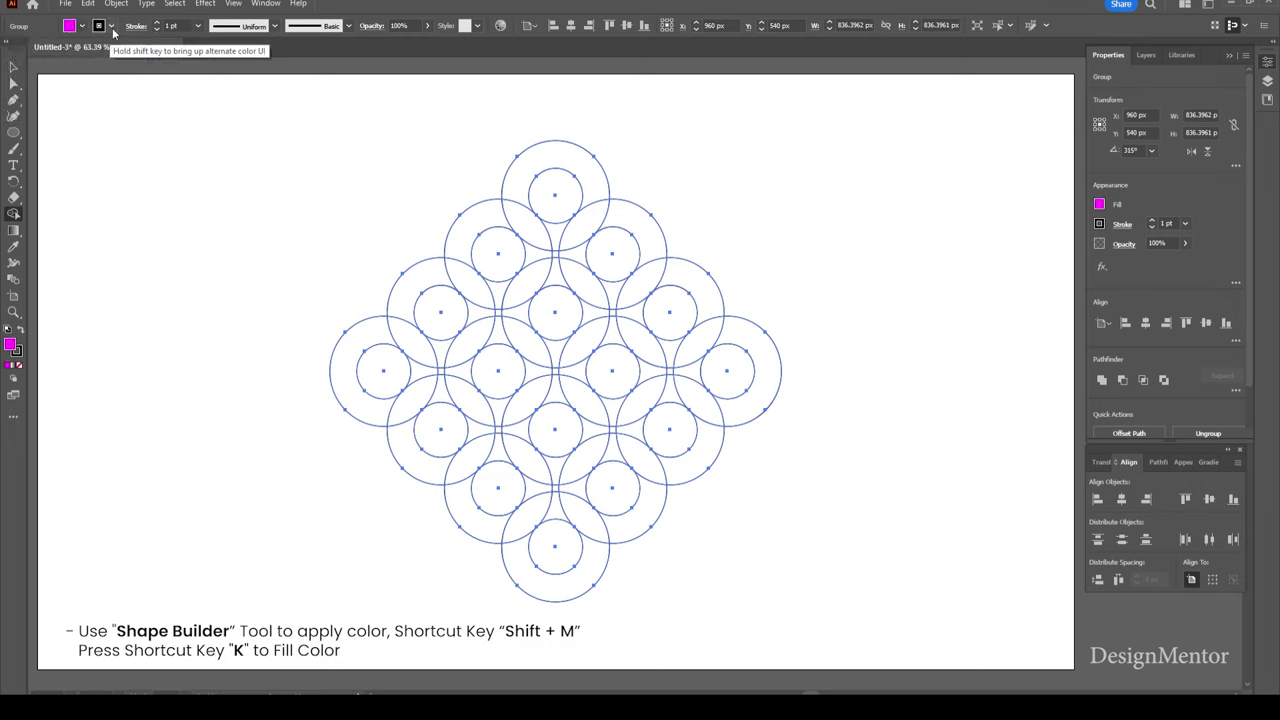
pyautogui.click(111, 26)
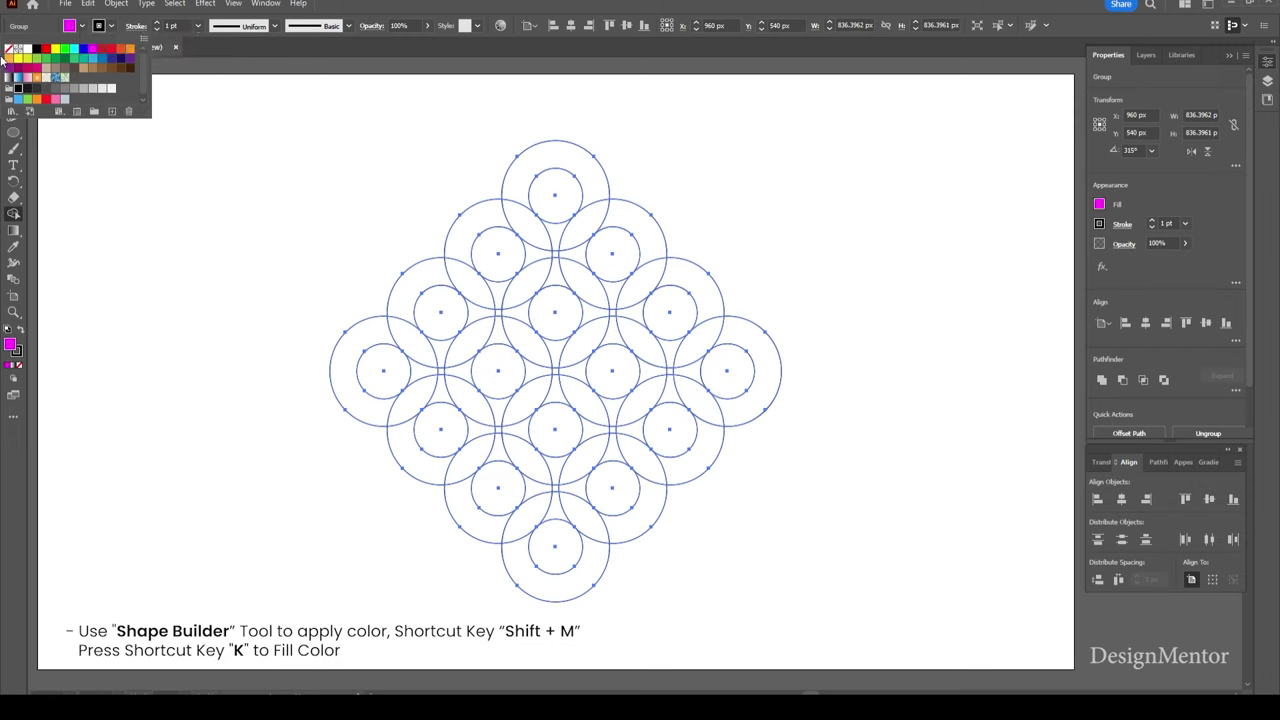
pyautogui.click(9, 50)
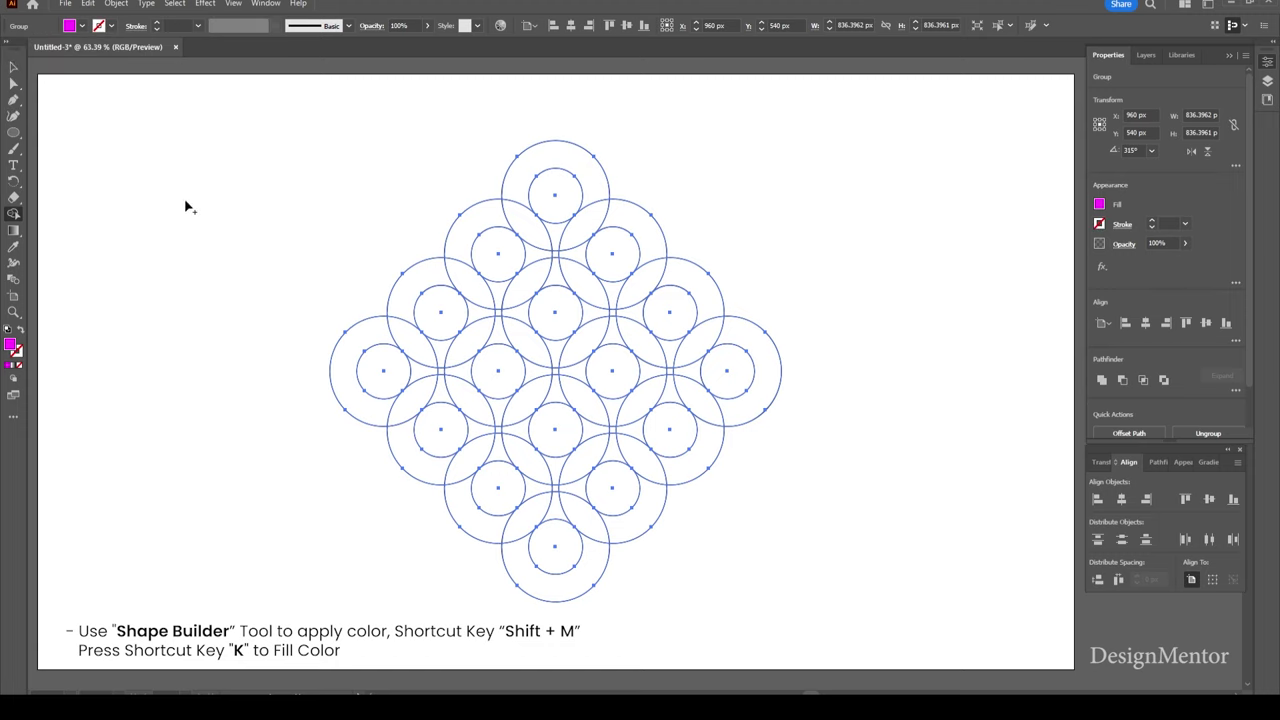
# Fill the top, right, bottom and left inner circles magenta with Live Paint Bucket.
pyautogui.press('k')
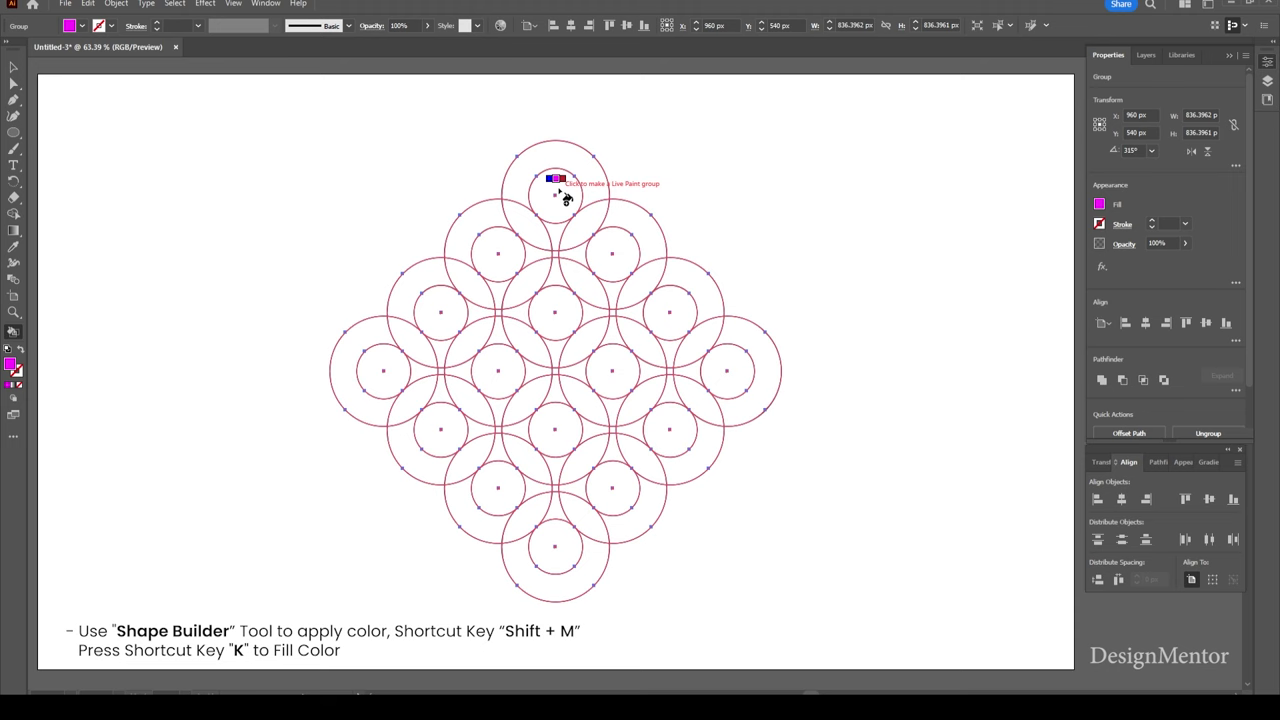
pyautogui.click(566, 199)
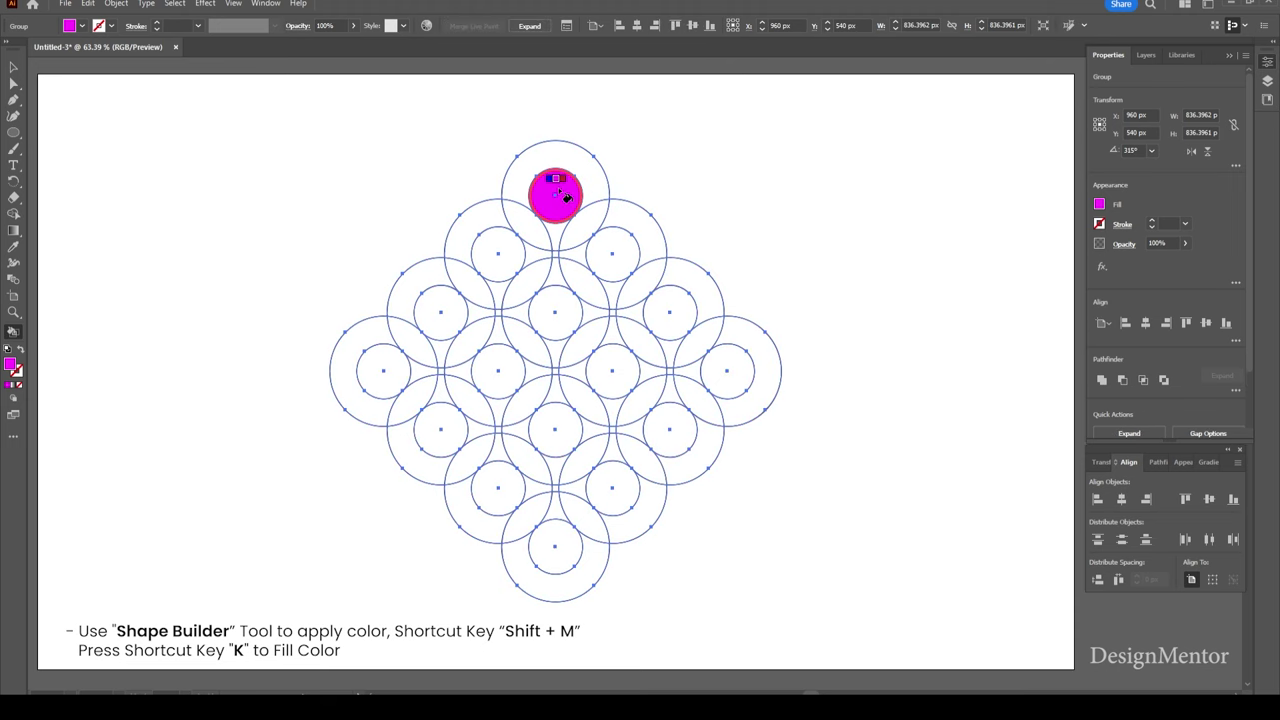
pyautogui.click(730, 370)
pyautogui.click(556, 547)
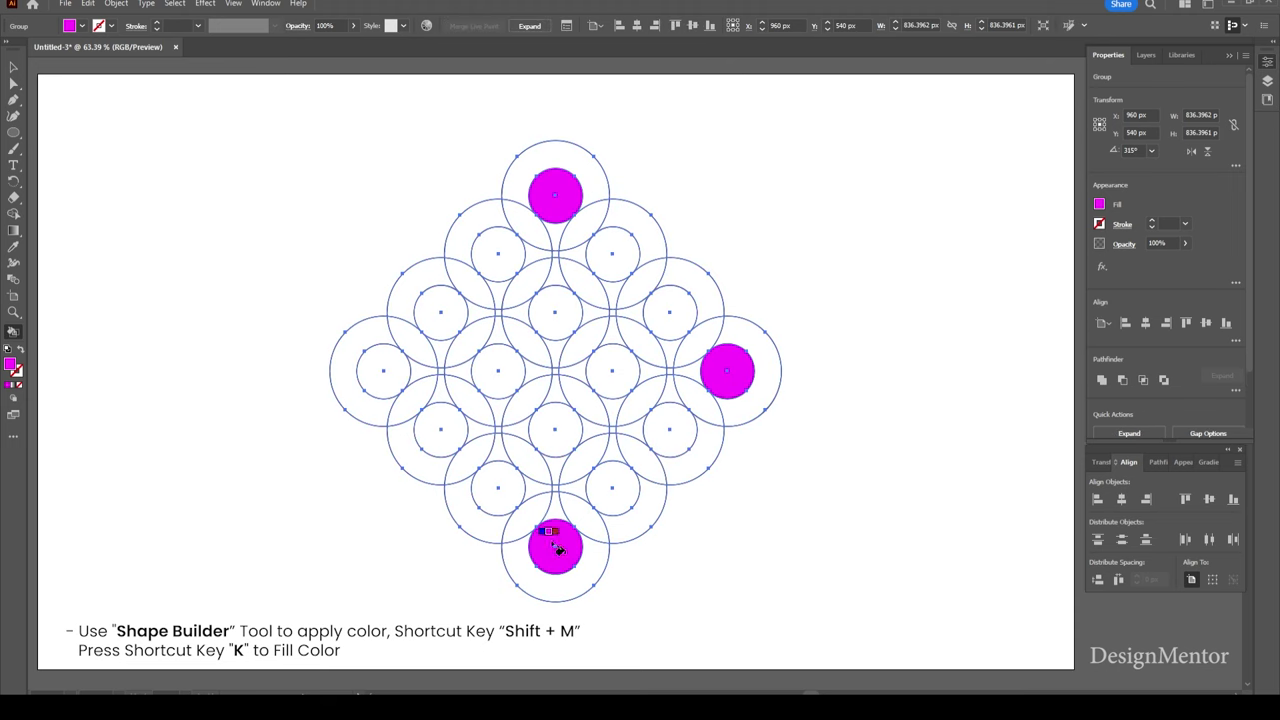
pyautogui.click(384, 368)
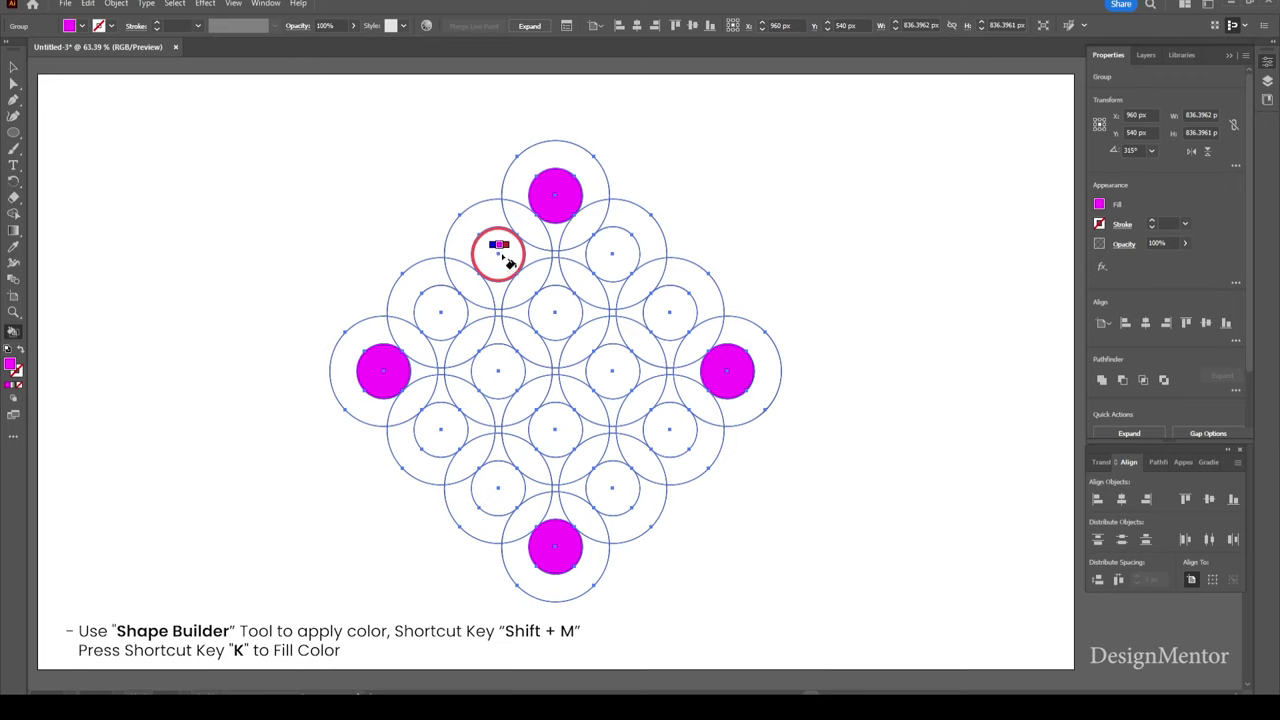
# Drag magenta bridges between neighbouring inner circles, undoing one unwanted petal fill.
pyautogui.moveTo(508, 258); pyautogui.dragTo(608, 256)
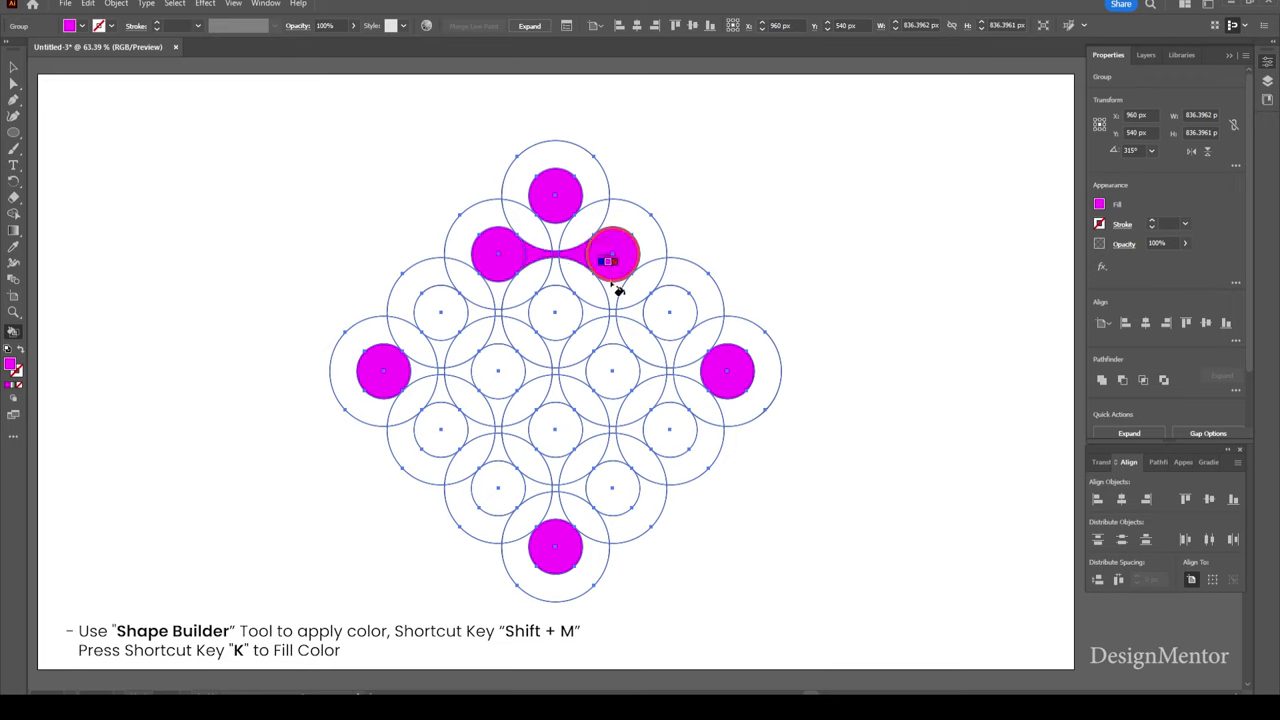
pyautogui.moveTo(616, 286); pyautogui.dragTo(620, 370)
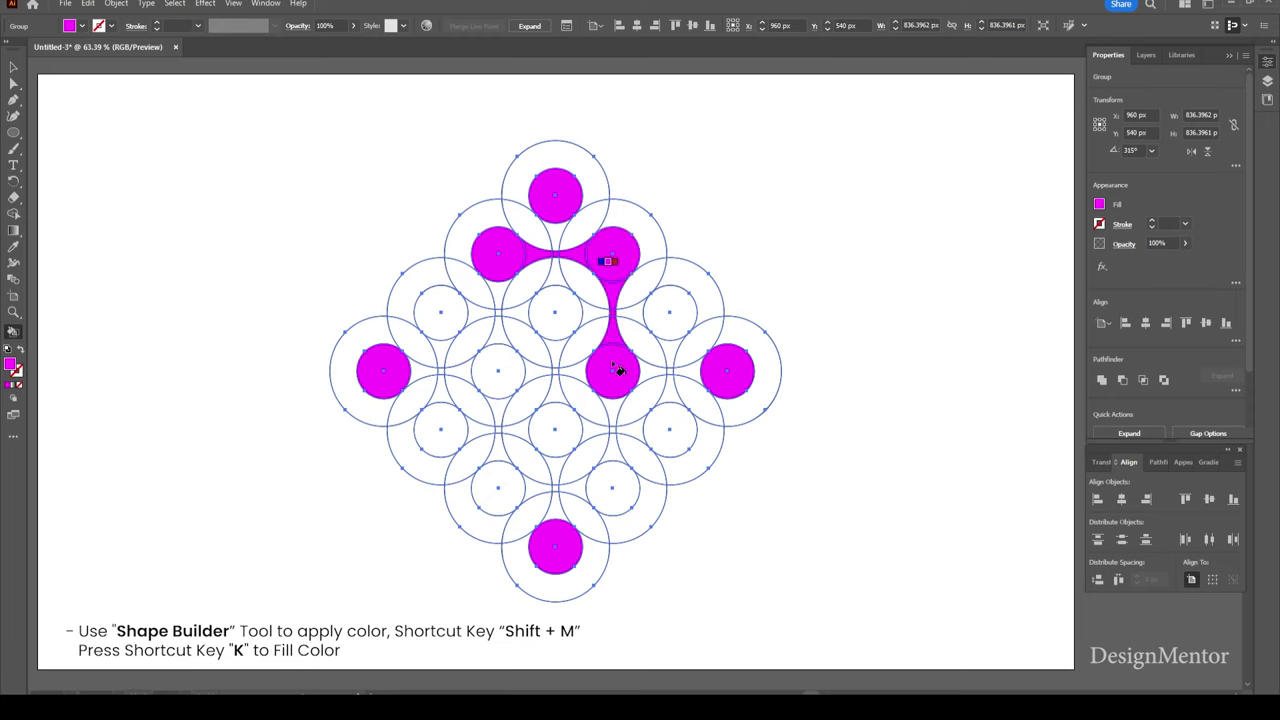
pyautogui.moveTo(674, 326)
pyautogui.mouseDown()
pyautogui.moveTo(672, 405)
pyautogui.moveTo(645, 432)
pyautogui.moveTo(573, 438)
pyautogui.mouseUp()
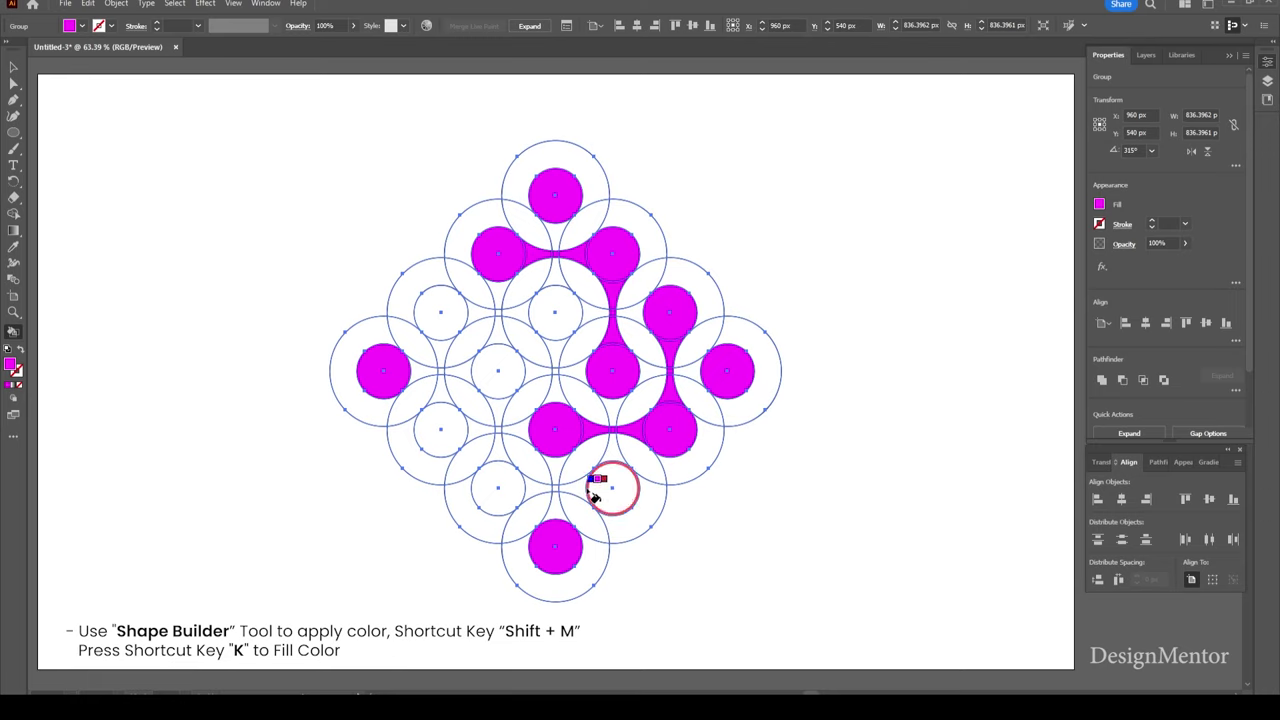
pyautogui.moveTo(595, 497); pyautogui.dragTo(511, 493)
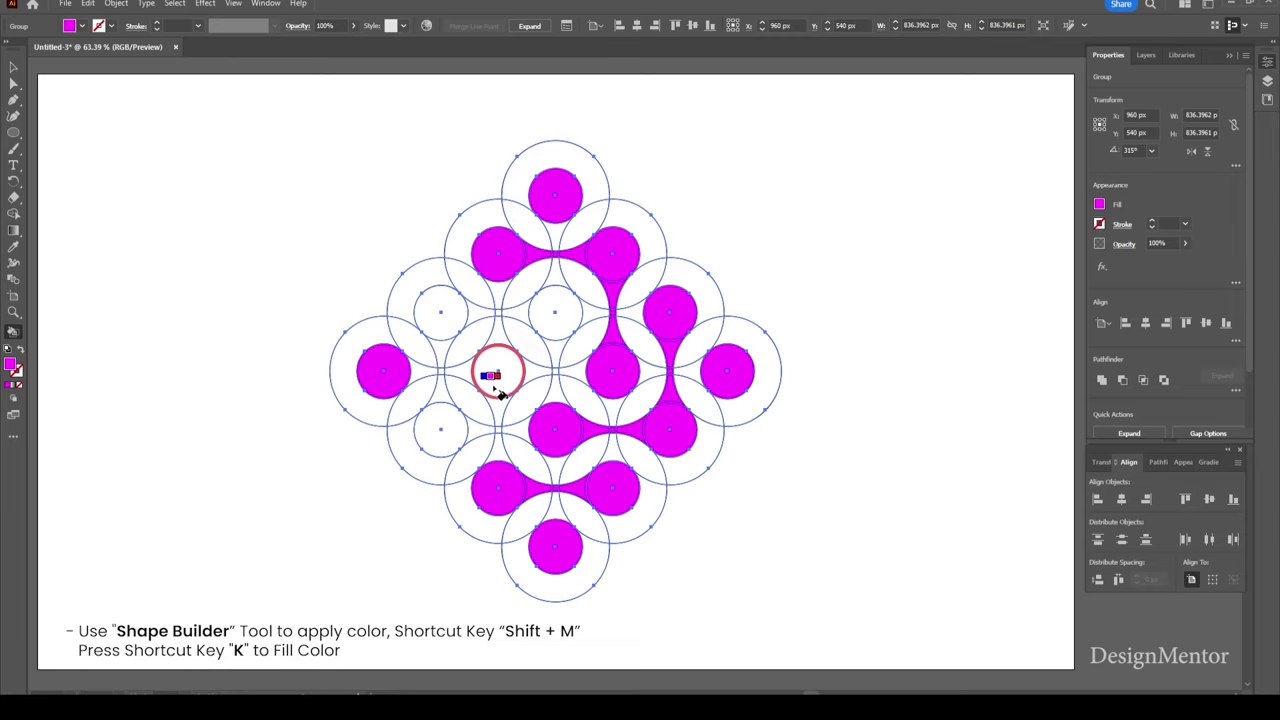
pyautogui.moveTo(499, 390); pyautogui.dragTo(500, 425)
pyautogui.hotkey('ctrl', 'z')
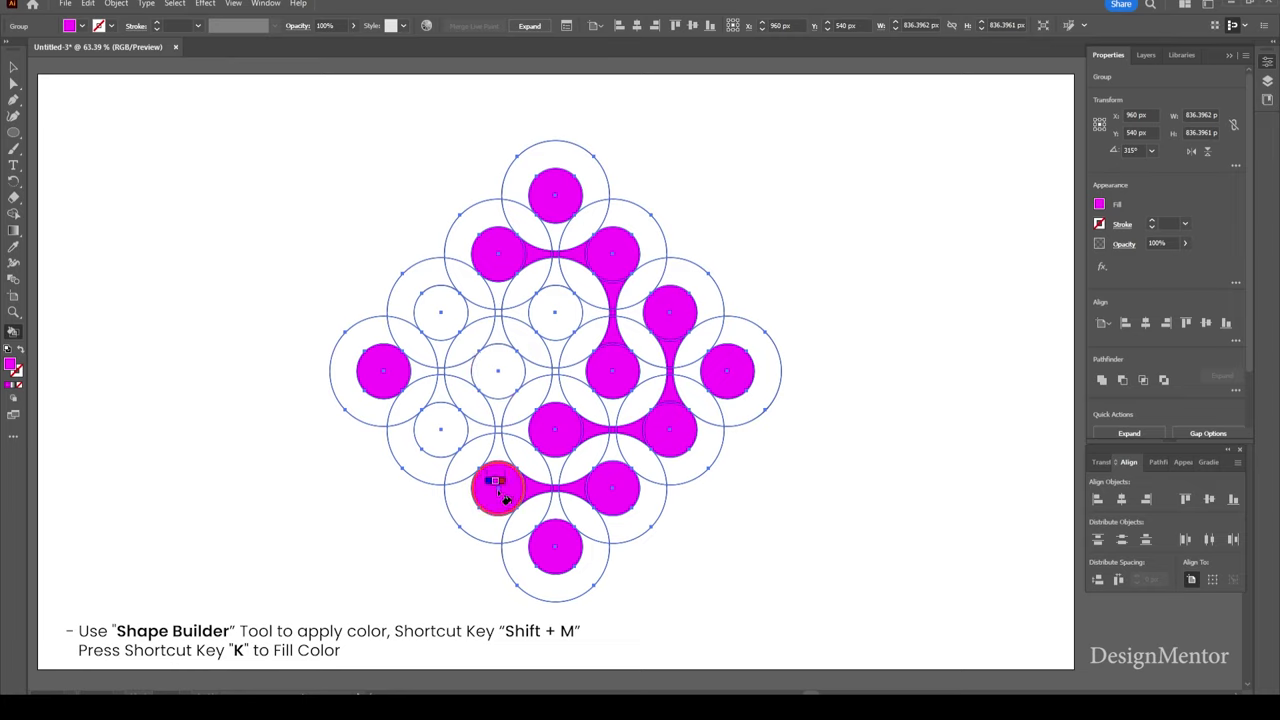
pyautogui.moveTo(505, 497); pyautogui.dragTo(503, 393)
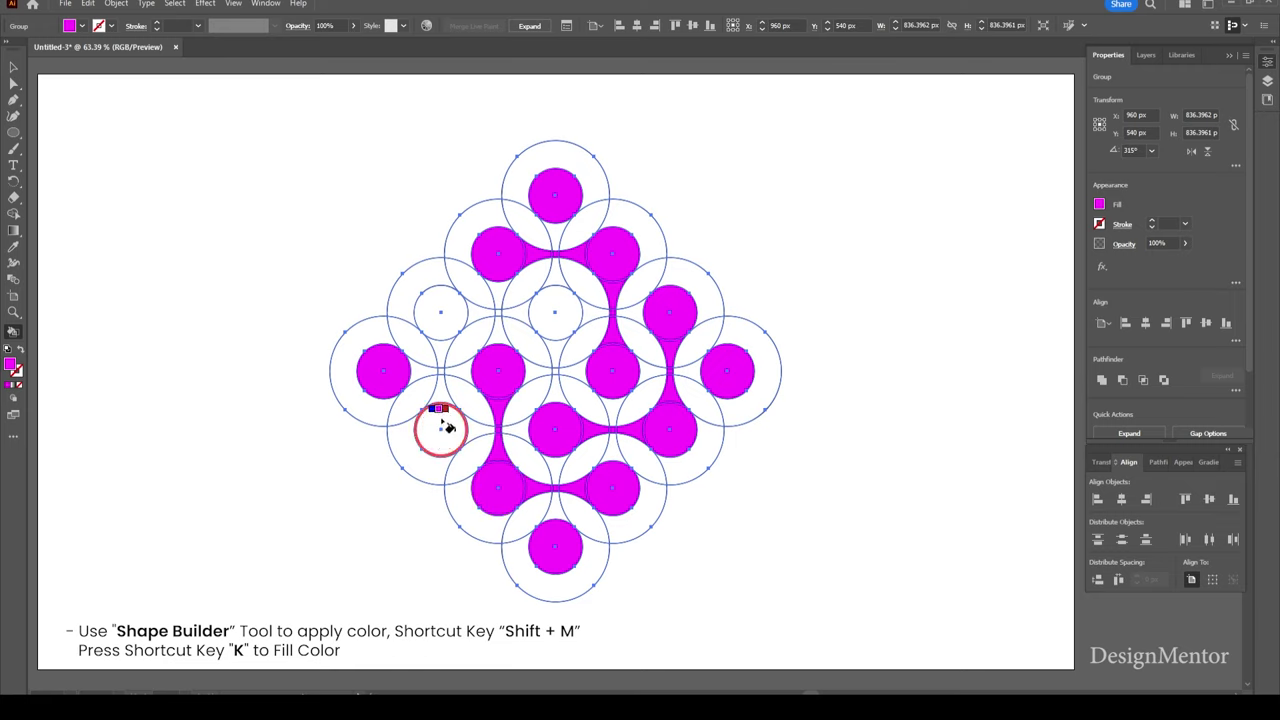
pyautogui.moveTo(448, 418)
pyautogui.mouseDown()
pyautogui.moveTo(443, 320)
pyautogui.moveTo(546, 317)
pyautogui.mouseUp()
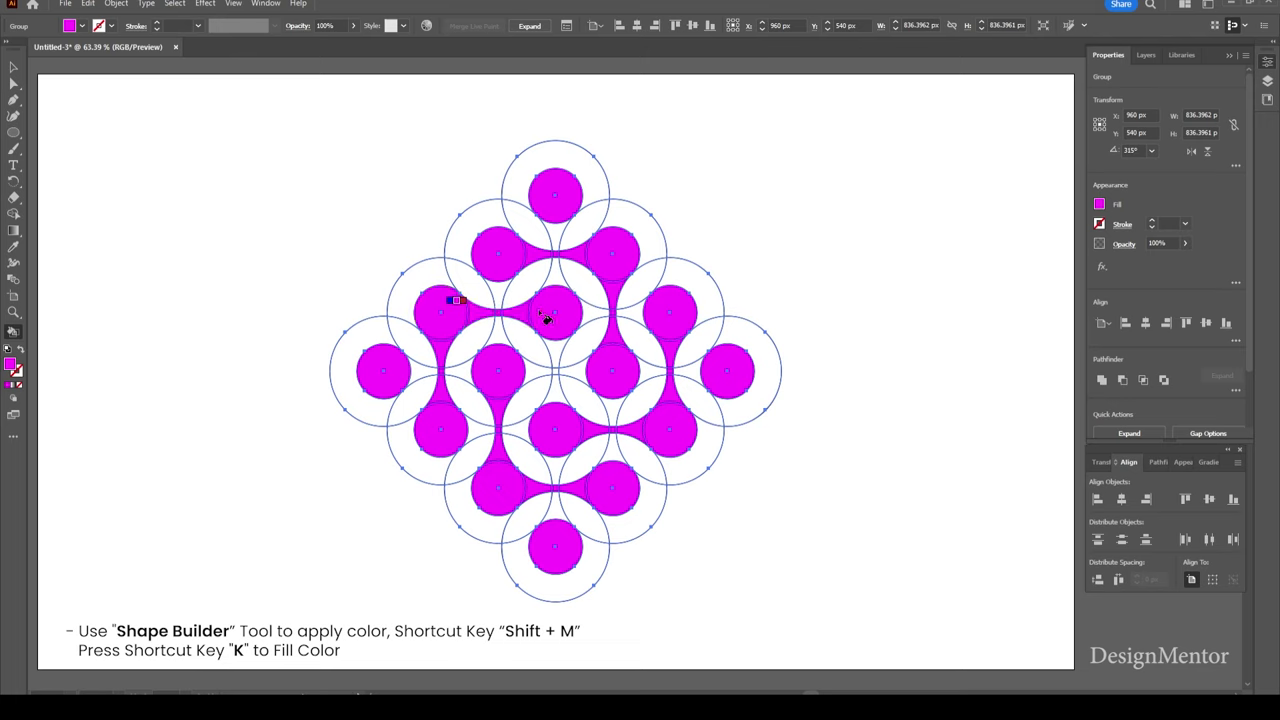
# Expand the Live Paint circle artwork with Fill and Stroke checked, then select it all.
pyautogui.press('v')
pyautogui.click(290, 120)
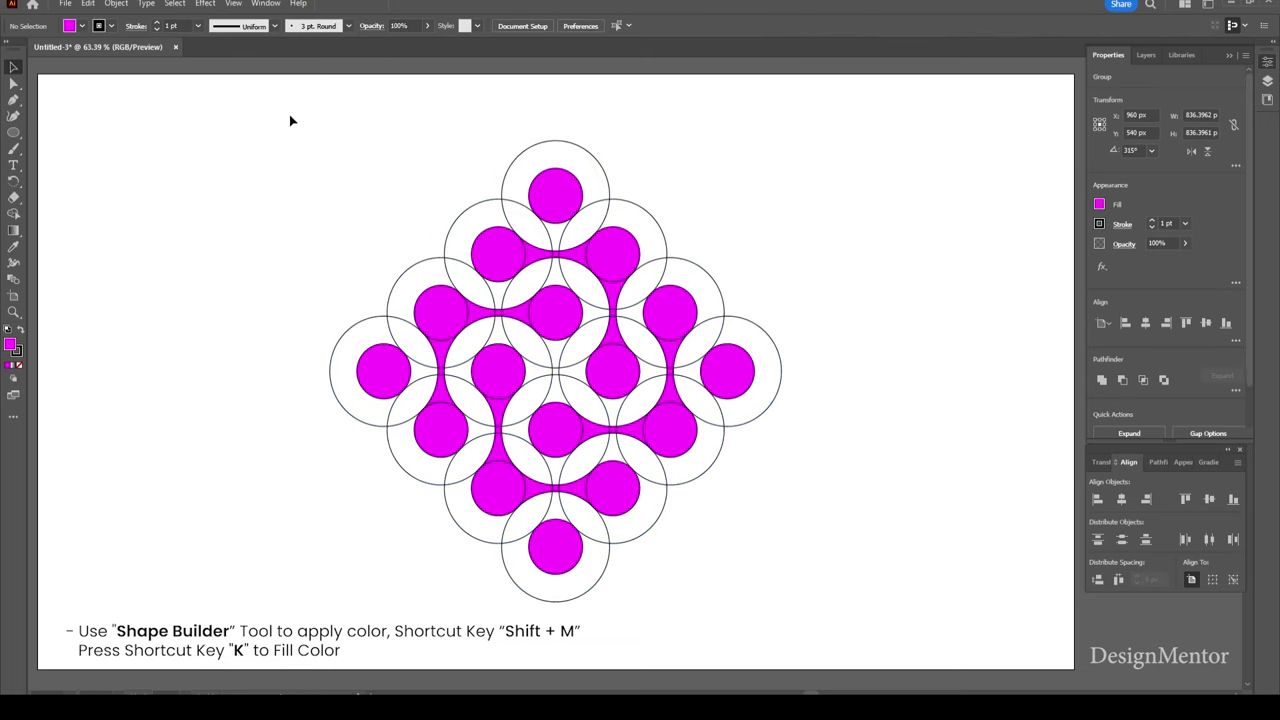
pyautogui.moveTo(258, 128); pyautogui.dragTo(806, 572)
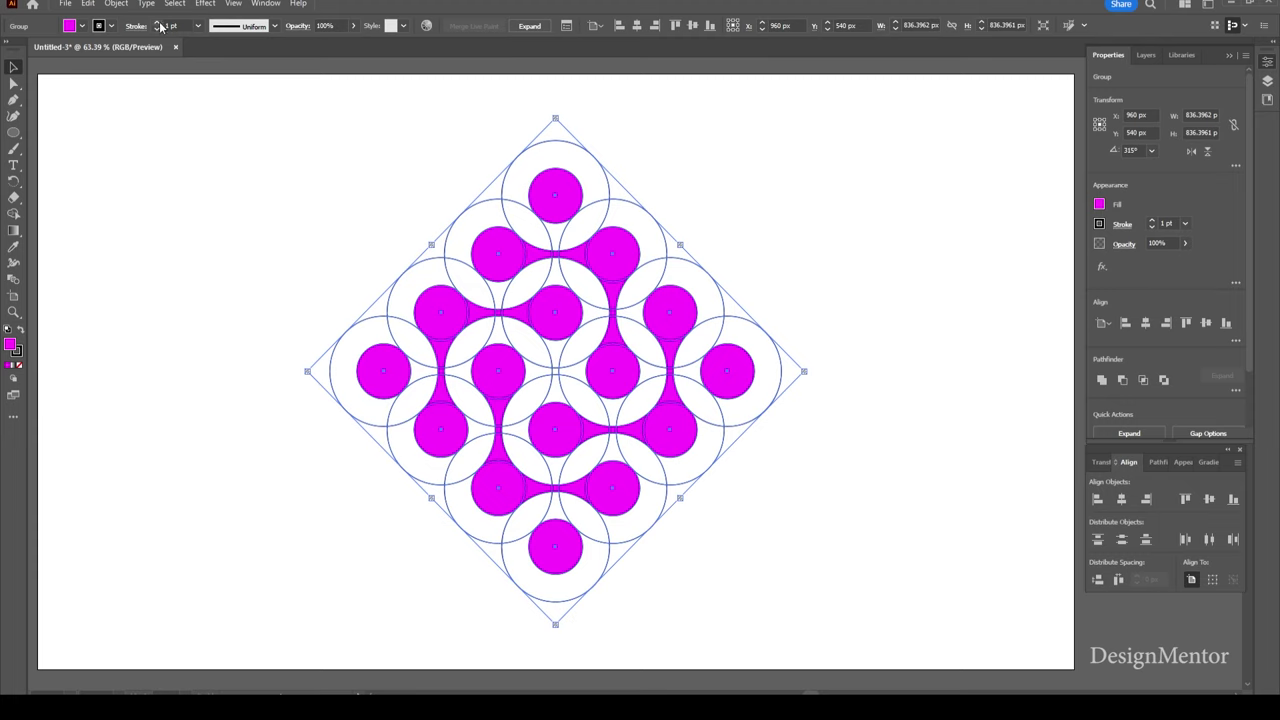
pyautogui.click(114, 4)
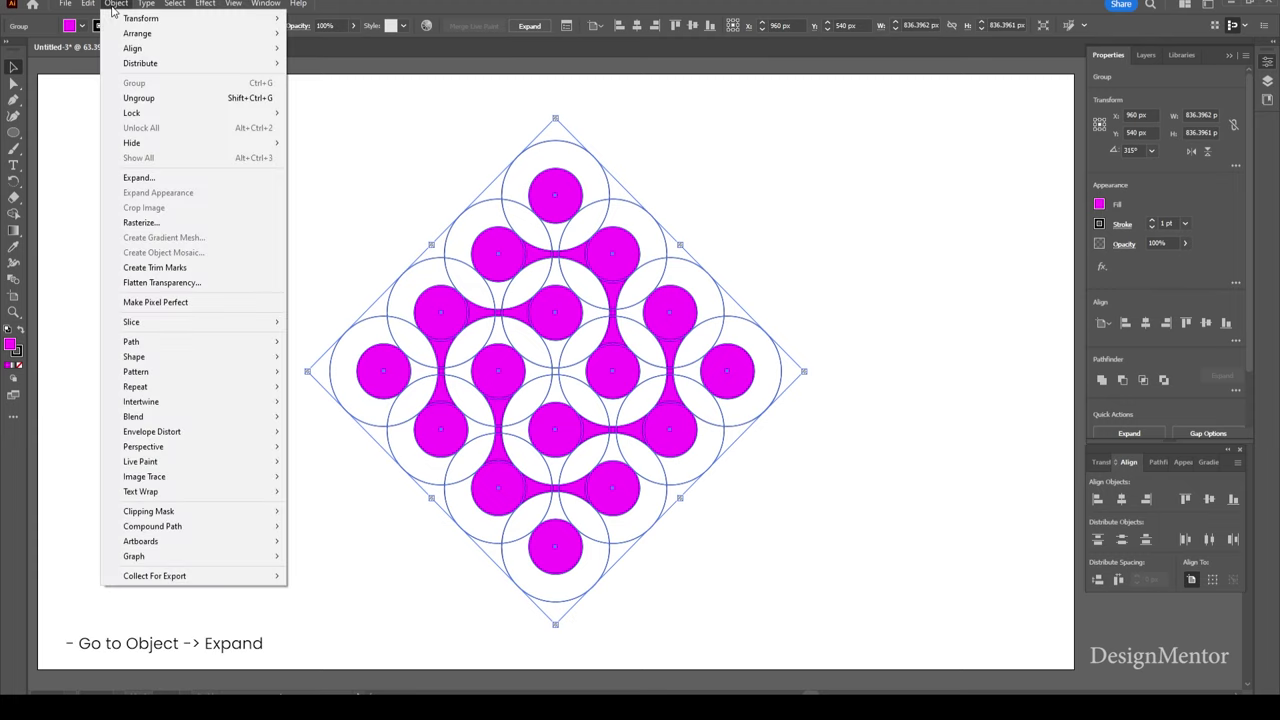
pyautogui.click(145, 177)
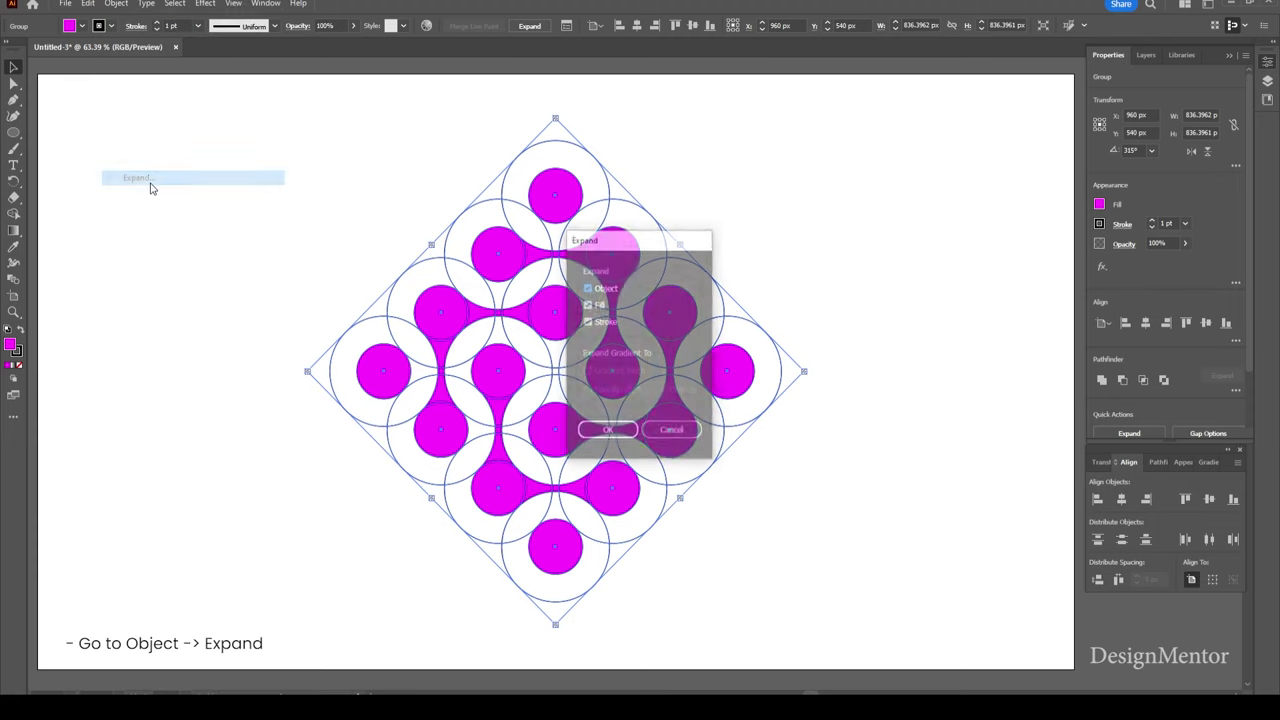
pyautogui.click(605, 431)
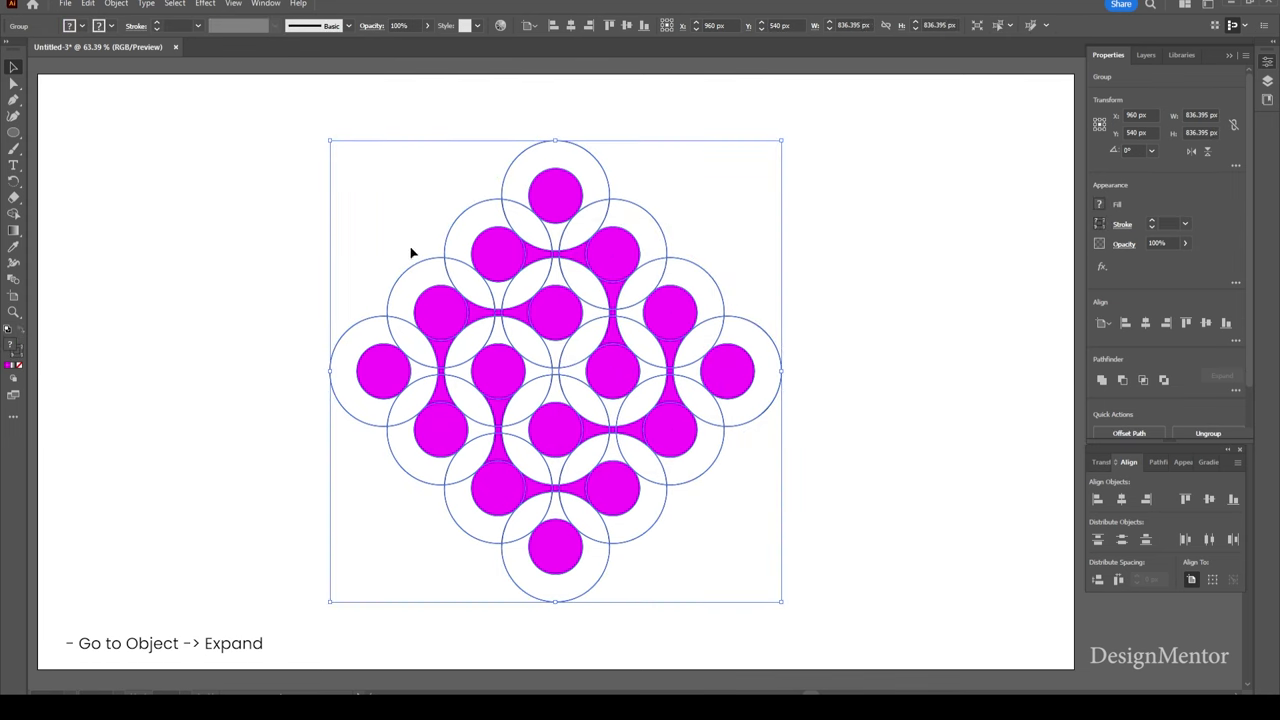
pyautogui.click(114, 4)
pyautogui.click(140, 177)
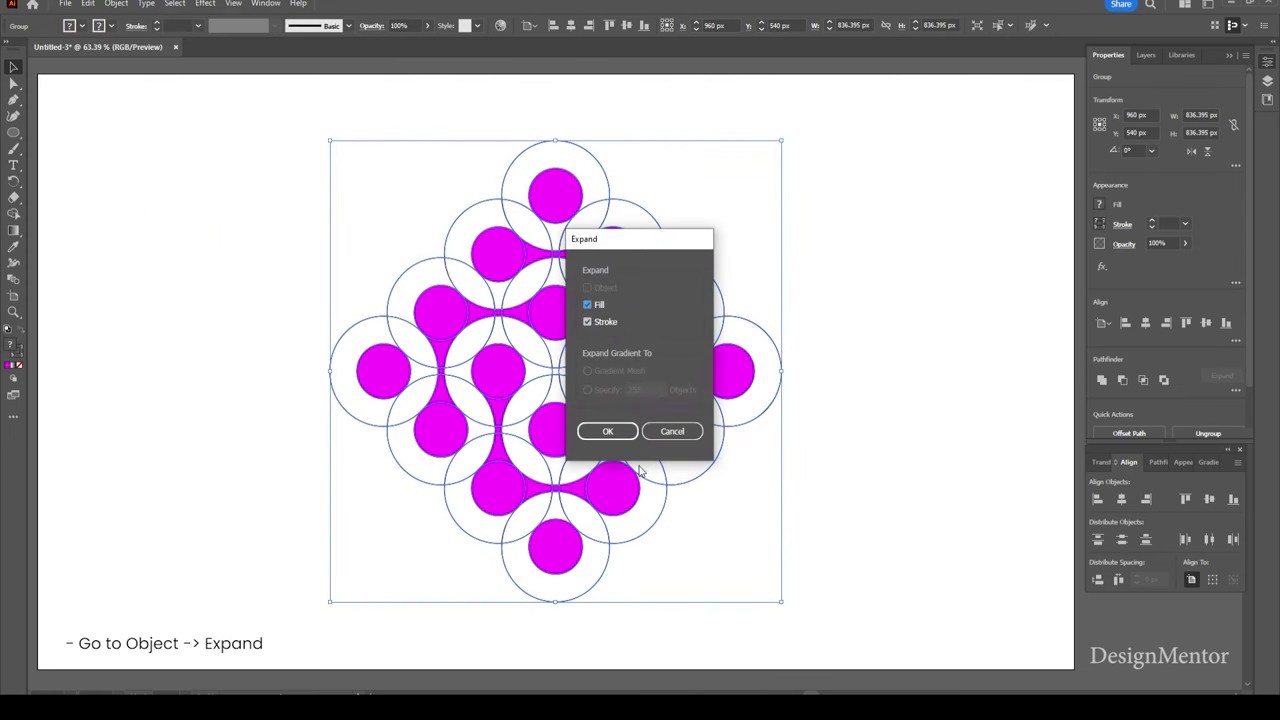
pyautogui.click(608, 431)
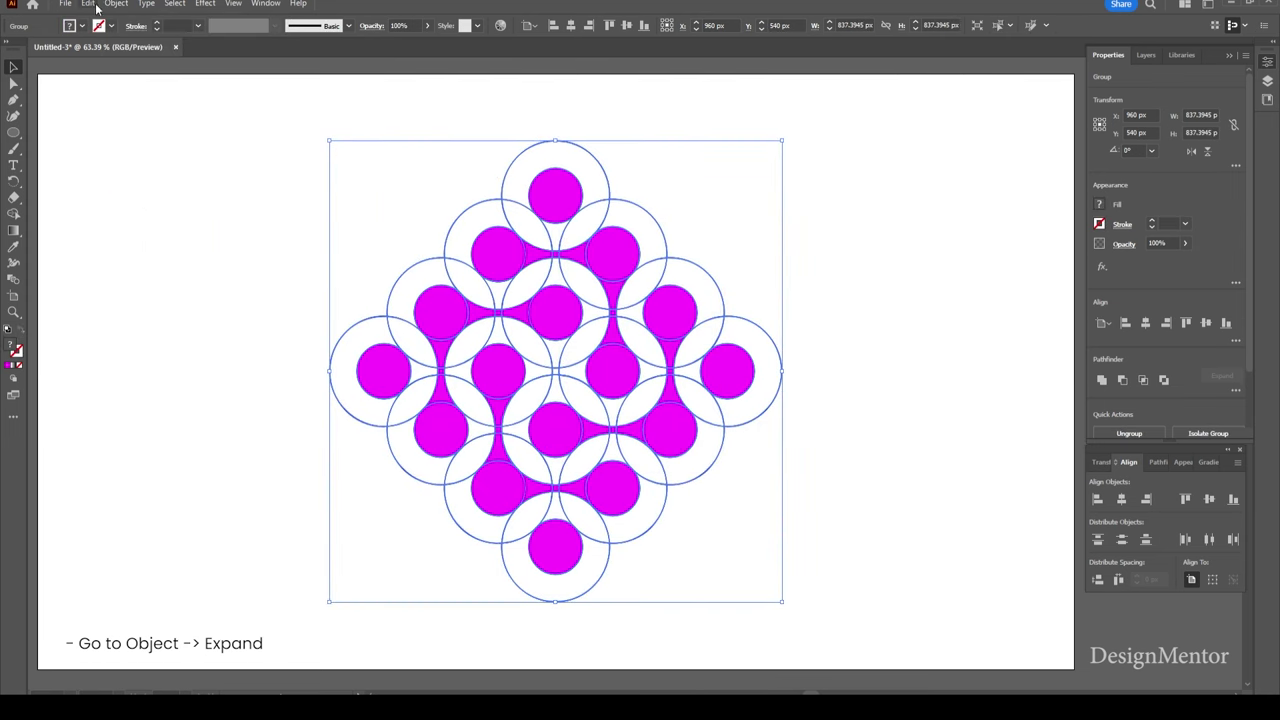
pyautogui.click(260, 201)
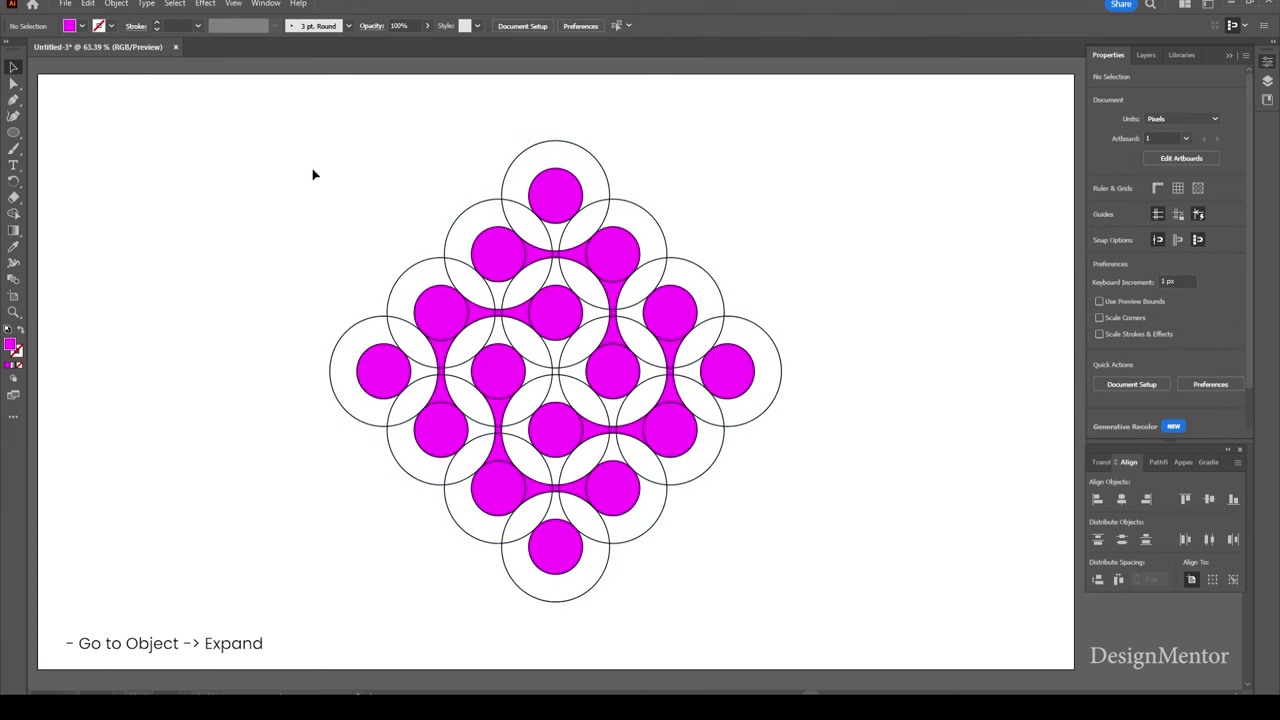
pyautogui.hotkey('ctrl', 'a')
# Ungroup the expanded artwork four levels deep, then deselect.
pyautogui.rightClick(609, 311)
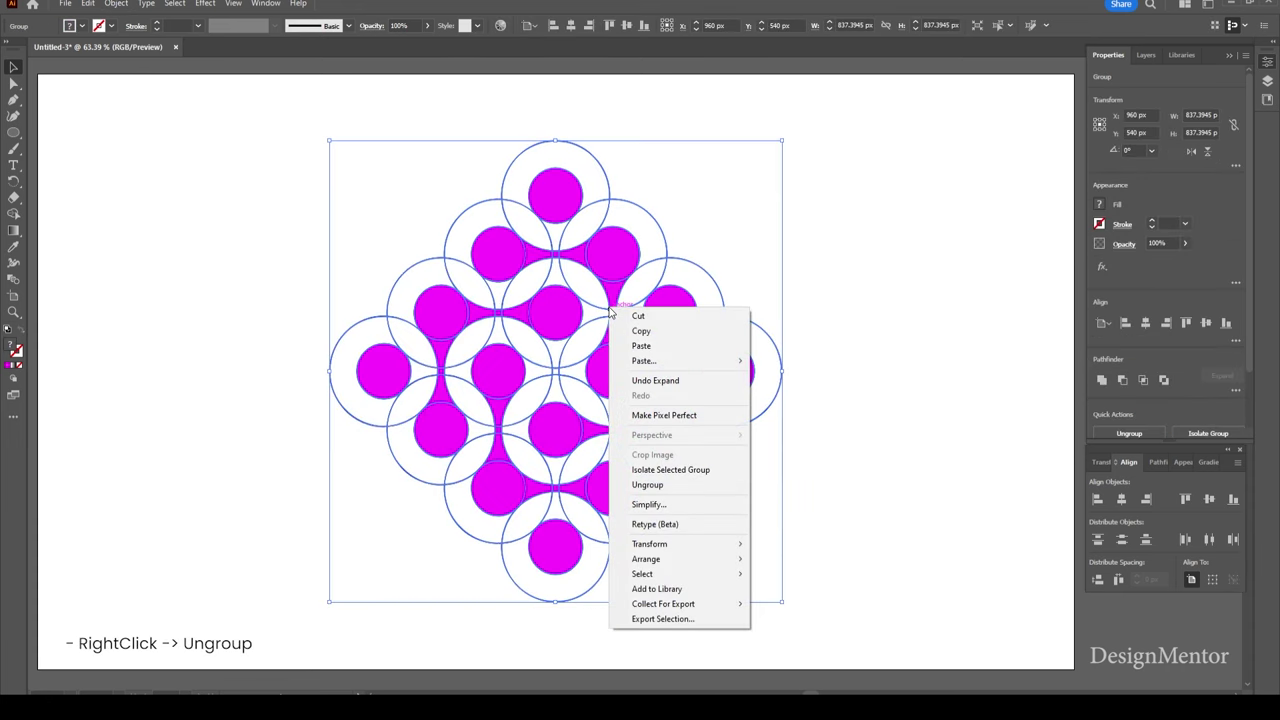
pyautogui.click(655, 484)
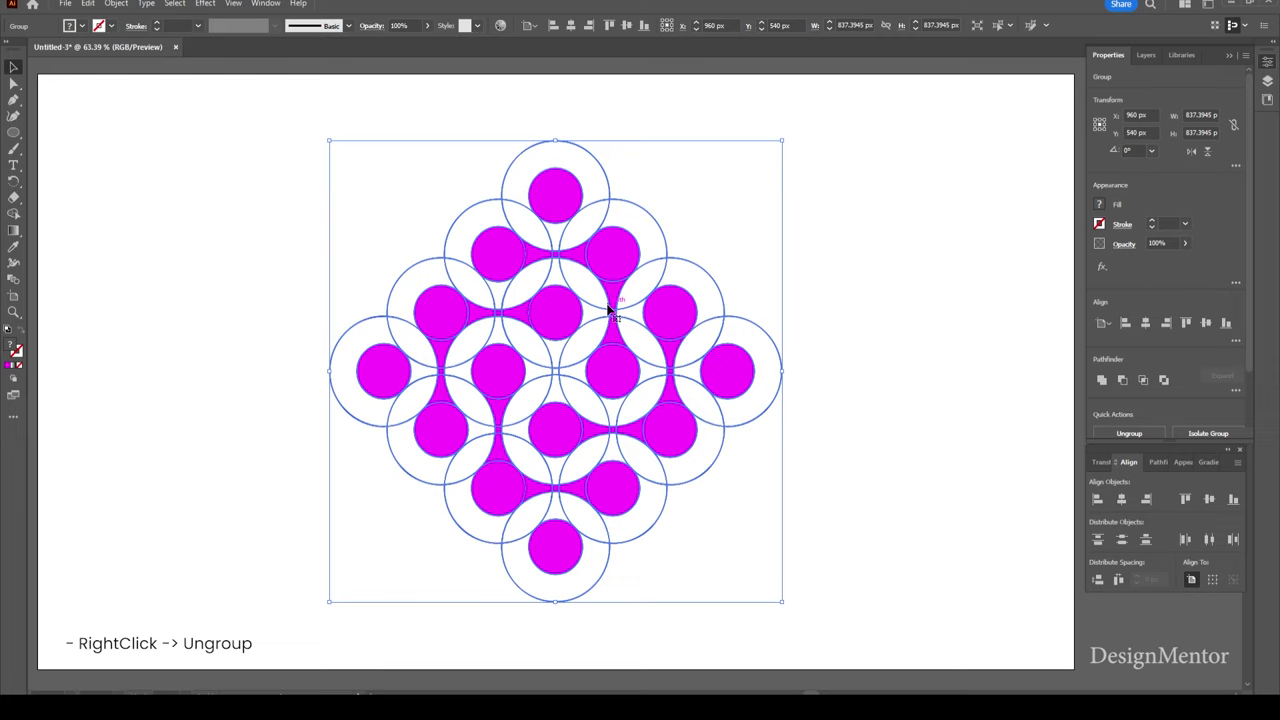
pyautogui.rightClick(609, 311)
pyautogui.click(672, 484)
pyautogui.rightClick(611, 313)
pyautogui.click(674, 485)
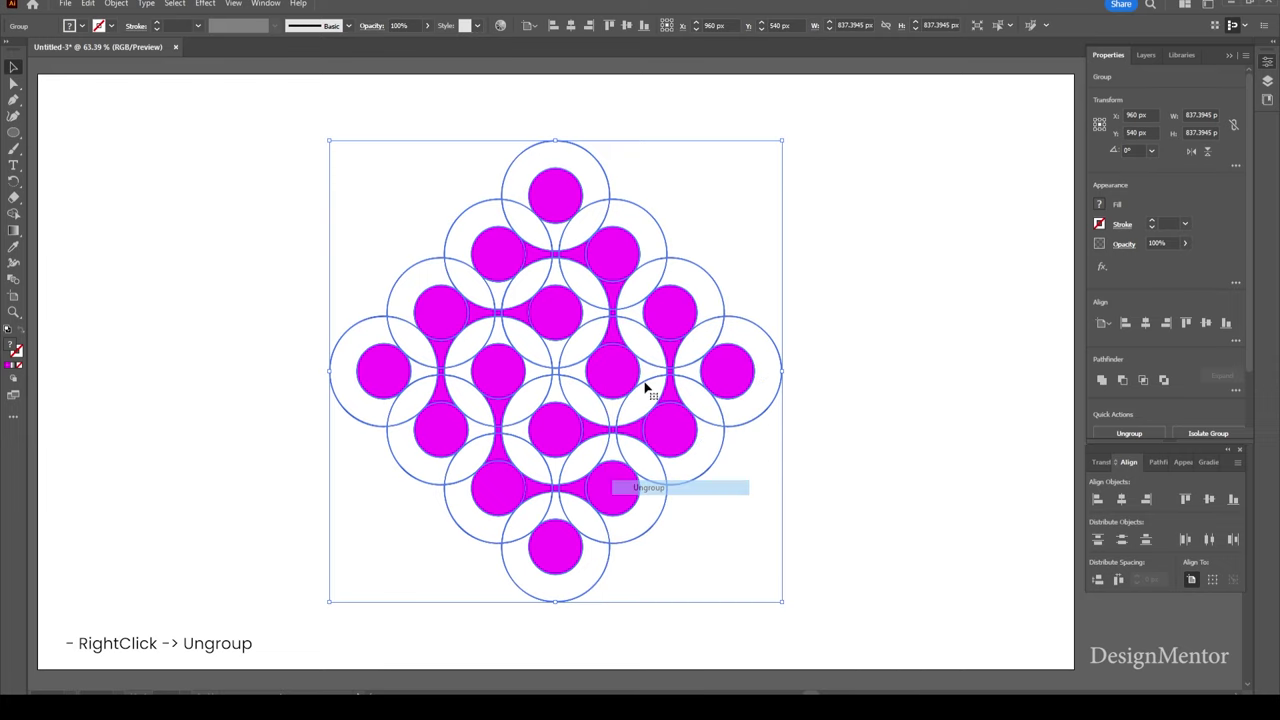
pyautogui.rightClick(610, 313)
pyautogui.click(647, 487)
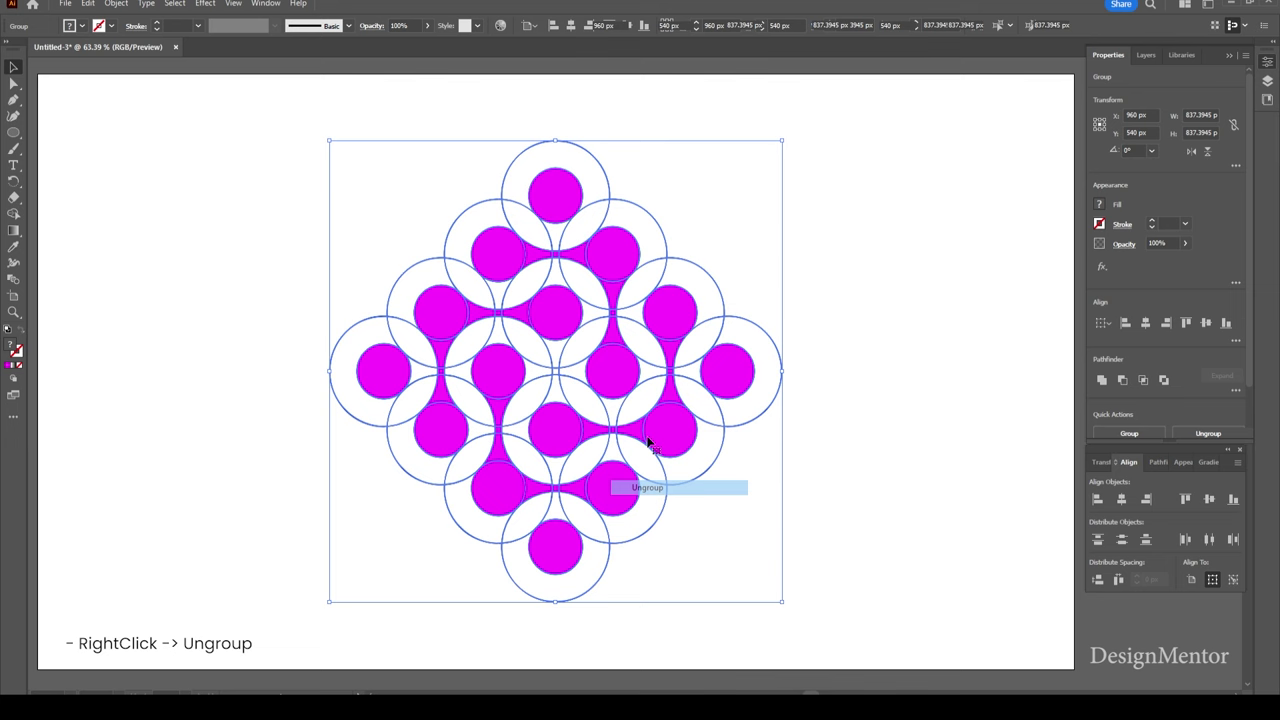
pyautogui.rightClick(610, 313)
pyautogui.click(1007, 463)
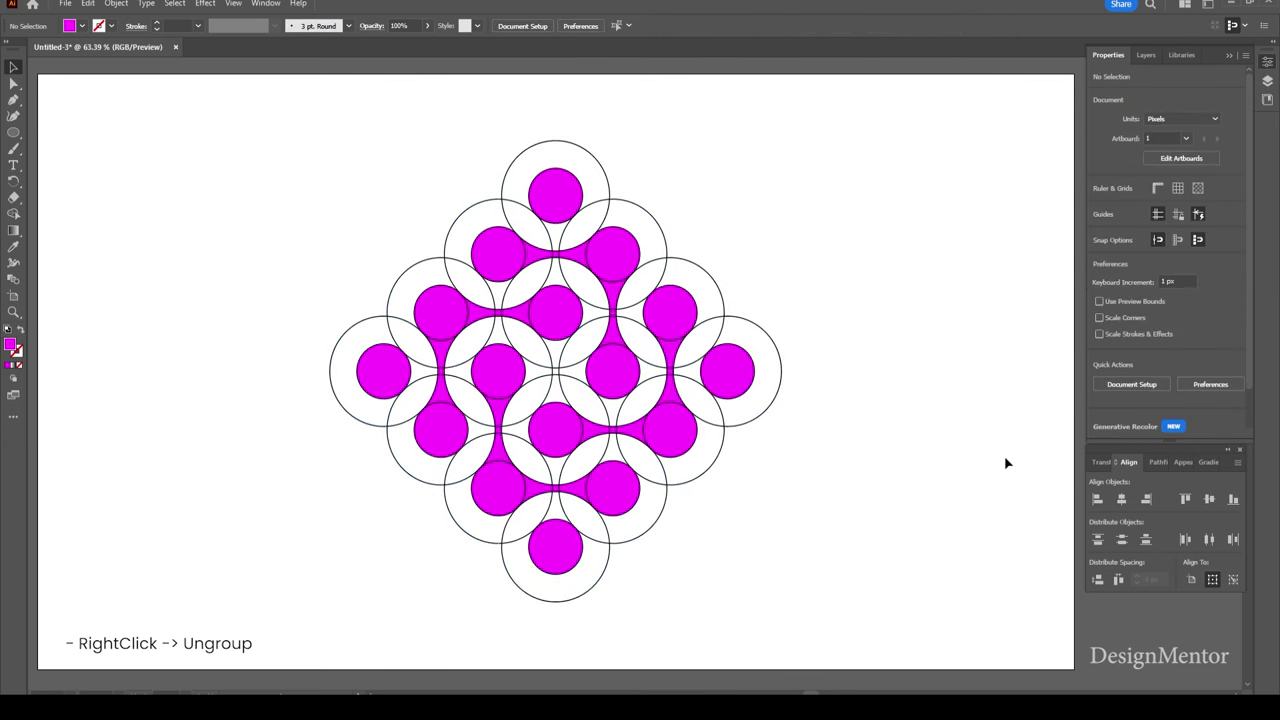
# Reselect all circle pieces, ungroup them twice more, and deselect.
pyautogui.moveTo(300, 200); pyautogui.dragTo(814, 571)
pyautogui.rightClick(401, 320)
pyautogui.click(452, 499)
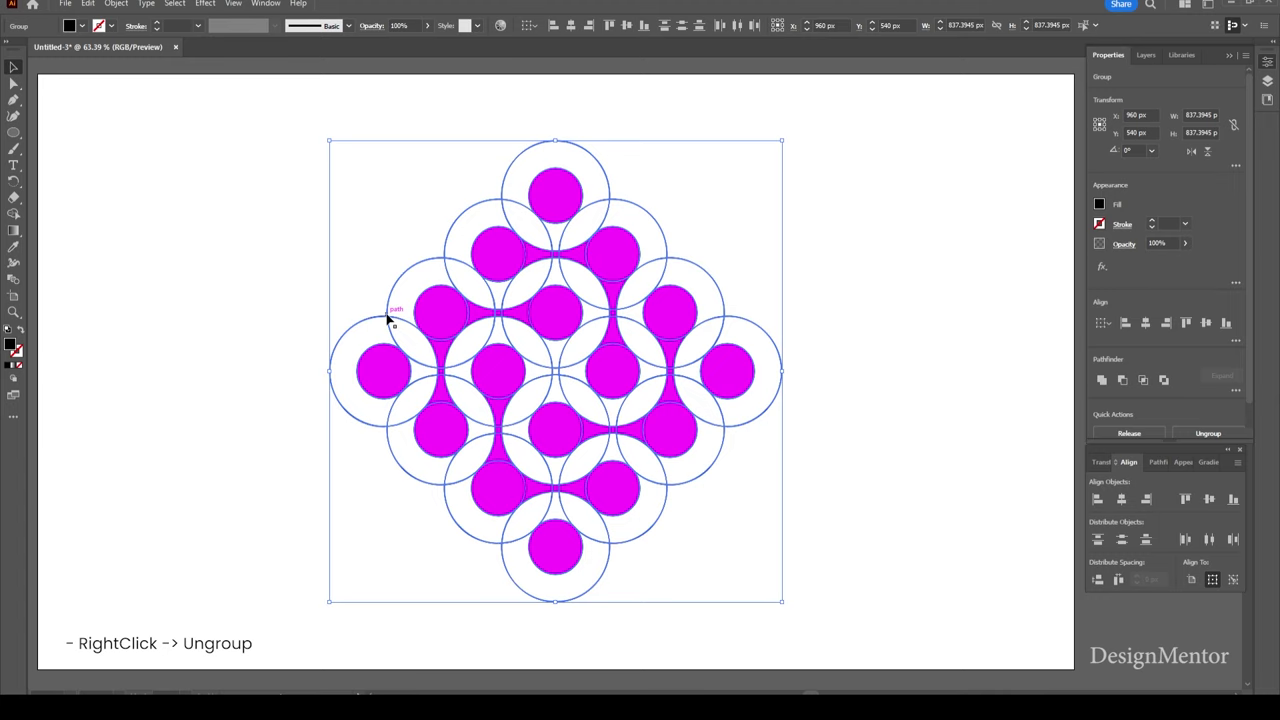
pyautogui.rightClick(388, 318)
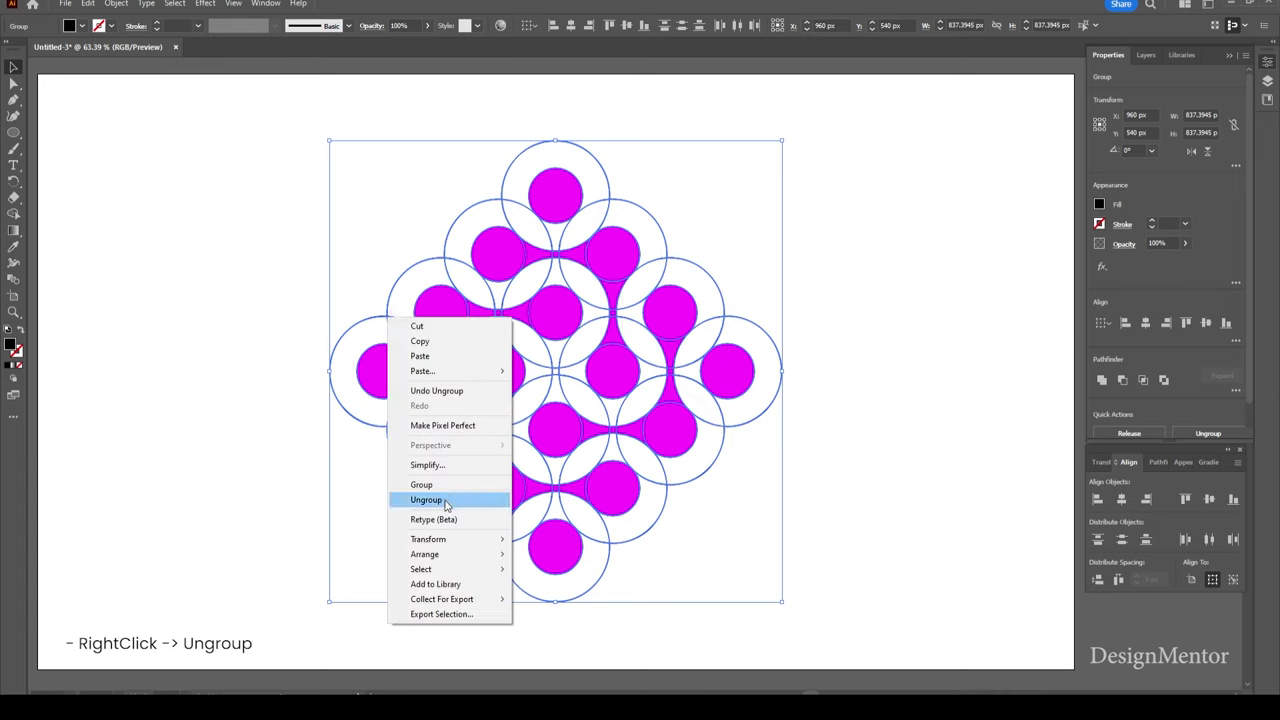
pyautogui.click(445, 501)
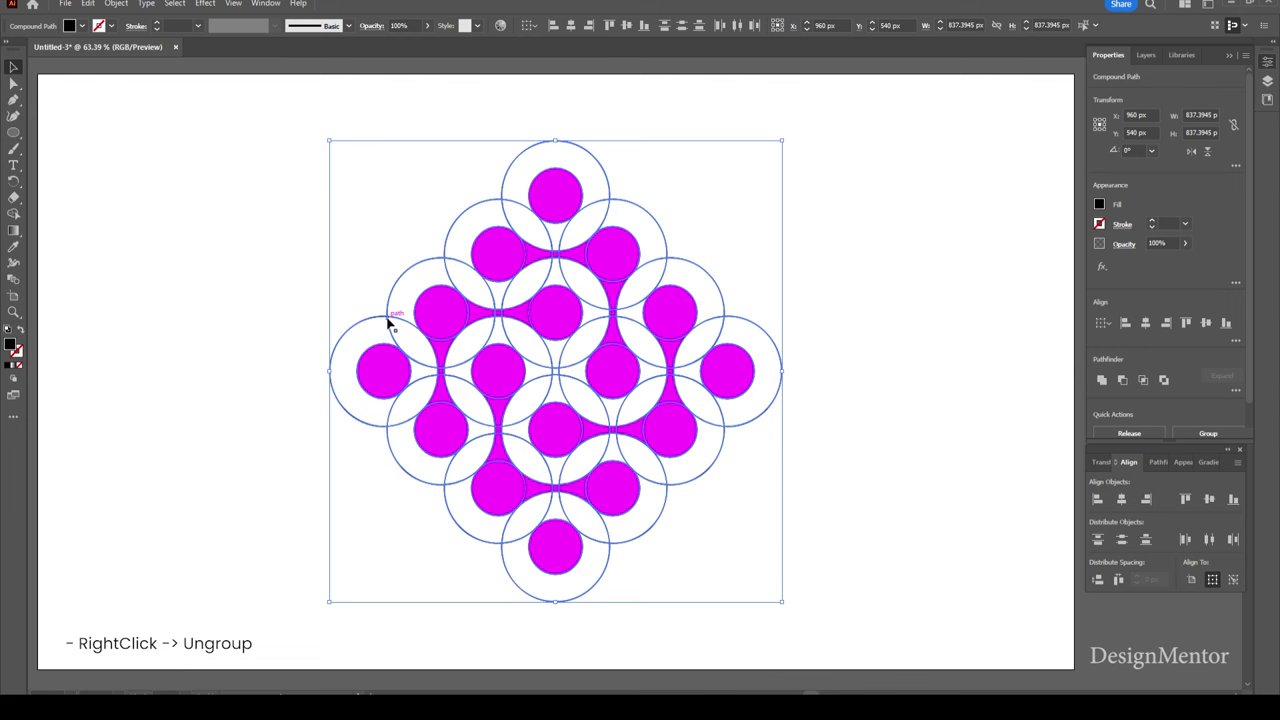
pyautogui.rightClick(390, 320)
pyautogui.click(877, 457)
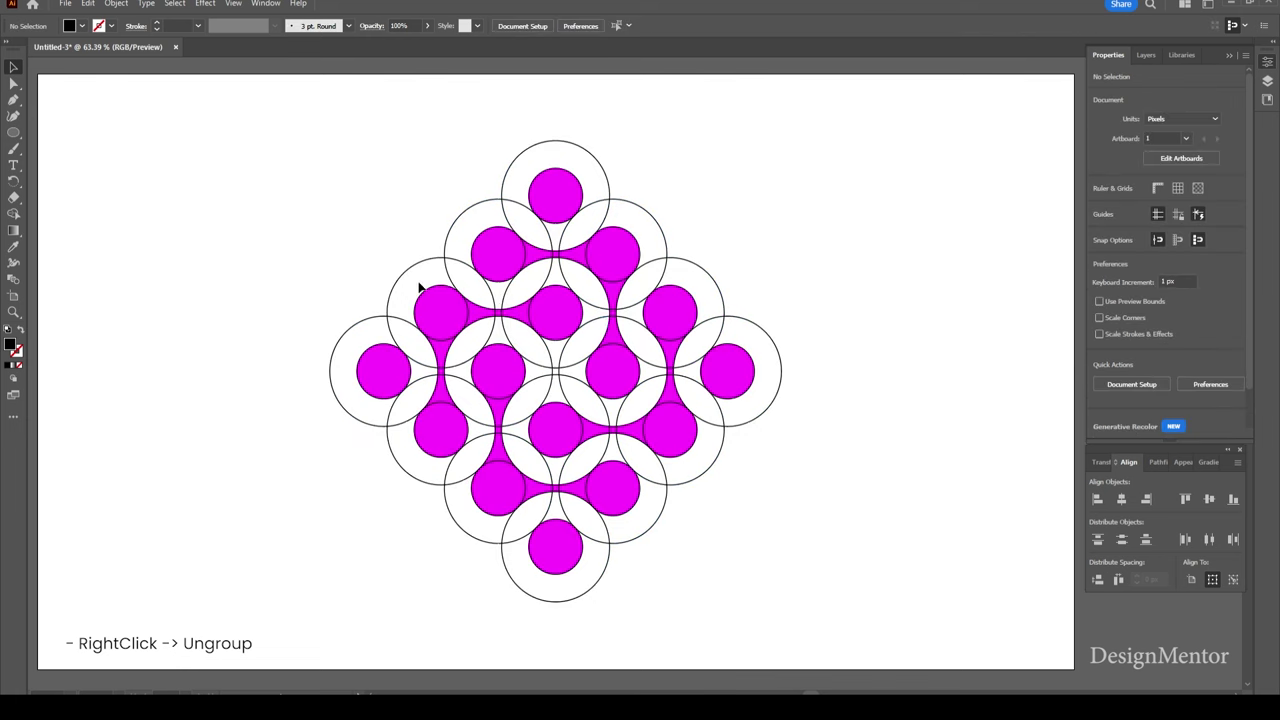
# Delete all the outer stroke rings around the circles.
pyautogui.moveTo(390, 313); pyautogui.dragTo(402, 331)
pyautogui.press('Delete')
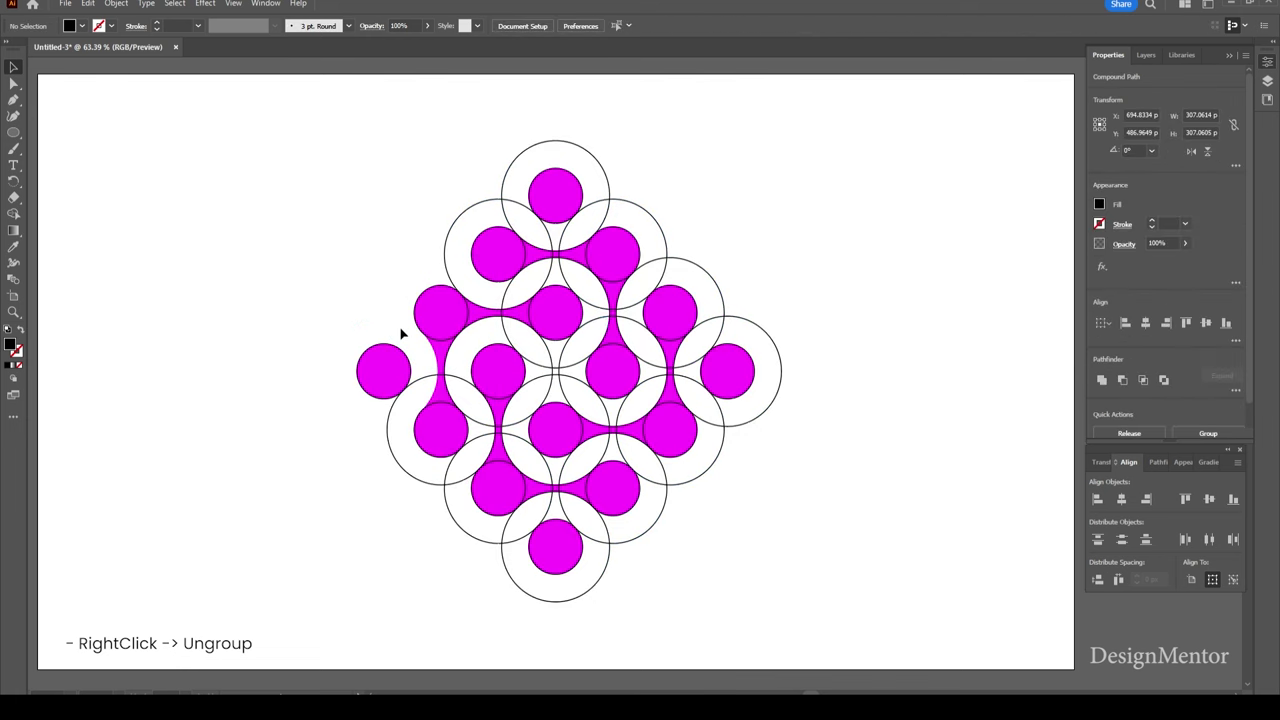
pyautogui.moveTo(665, 208); pyautogui.dragTo(683, 273)
pyautogui.press('Delete')
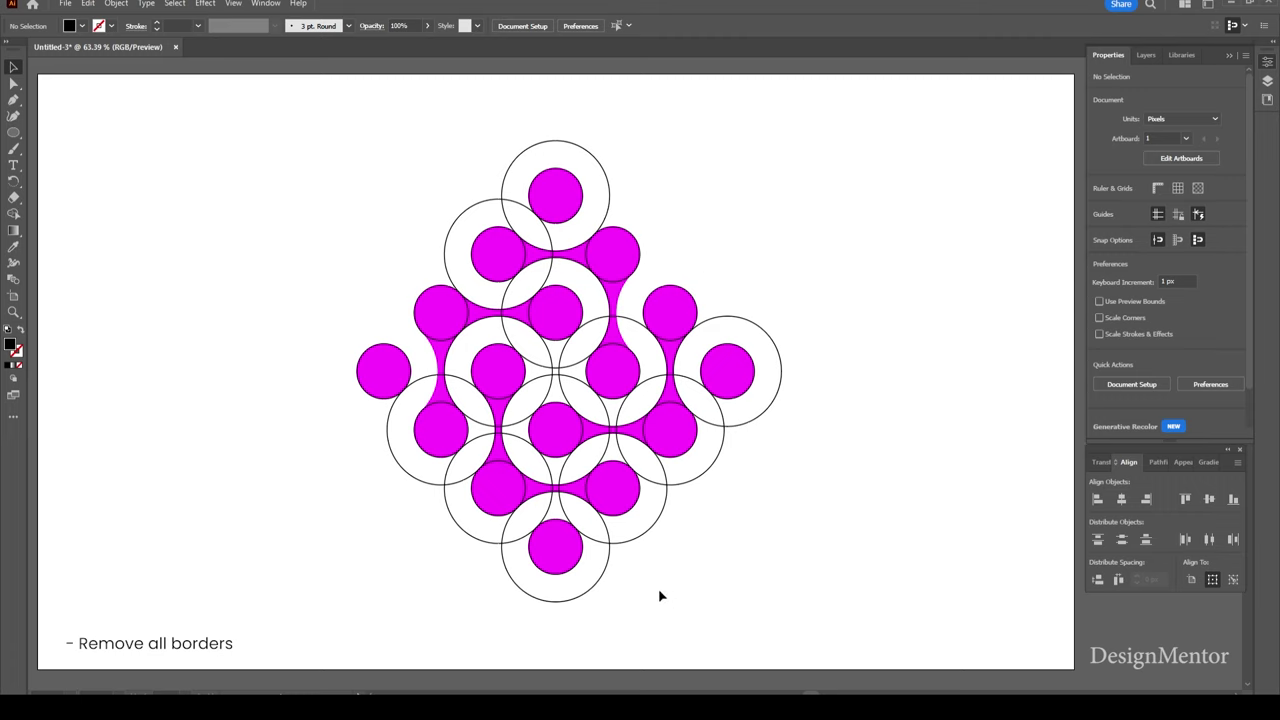
pyautogui.moveTo(659, 596); pyautogui.dragTo(601, 540)
pyautogui.press('Delete')
pyautogui.moveTo(751, 506); pyautogui.dragTo(711, 421)
pyautogui.press('Delete')
pyautogui.click(451, 503)
pyautogui.press('Delete')
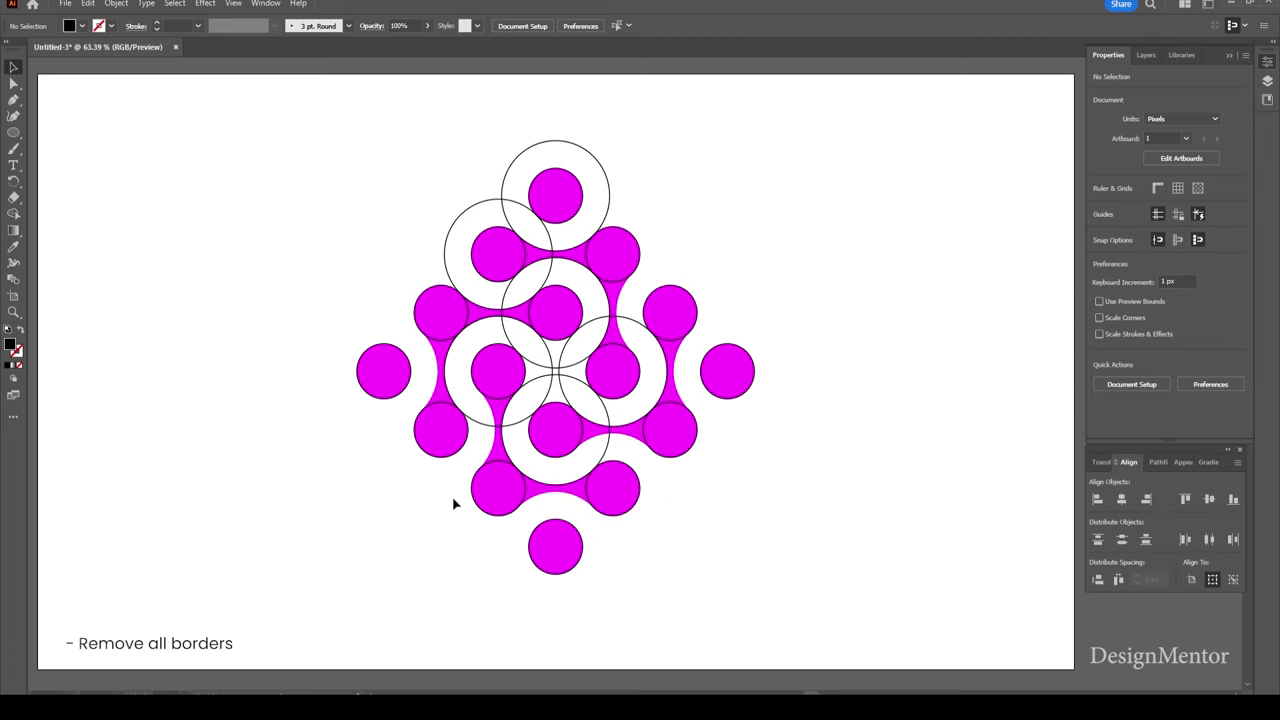
pyautogui.click(514, 214)
pyautogui.press('Delete')
pyautogui.click(575, 385)
pyautogui.press('Delete')
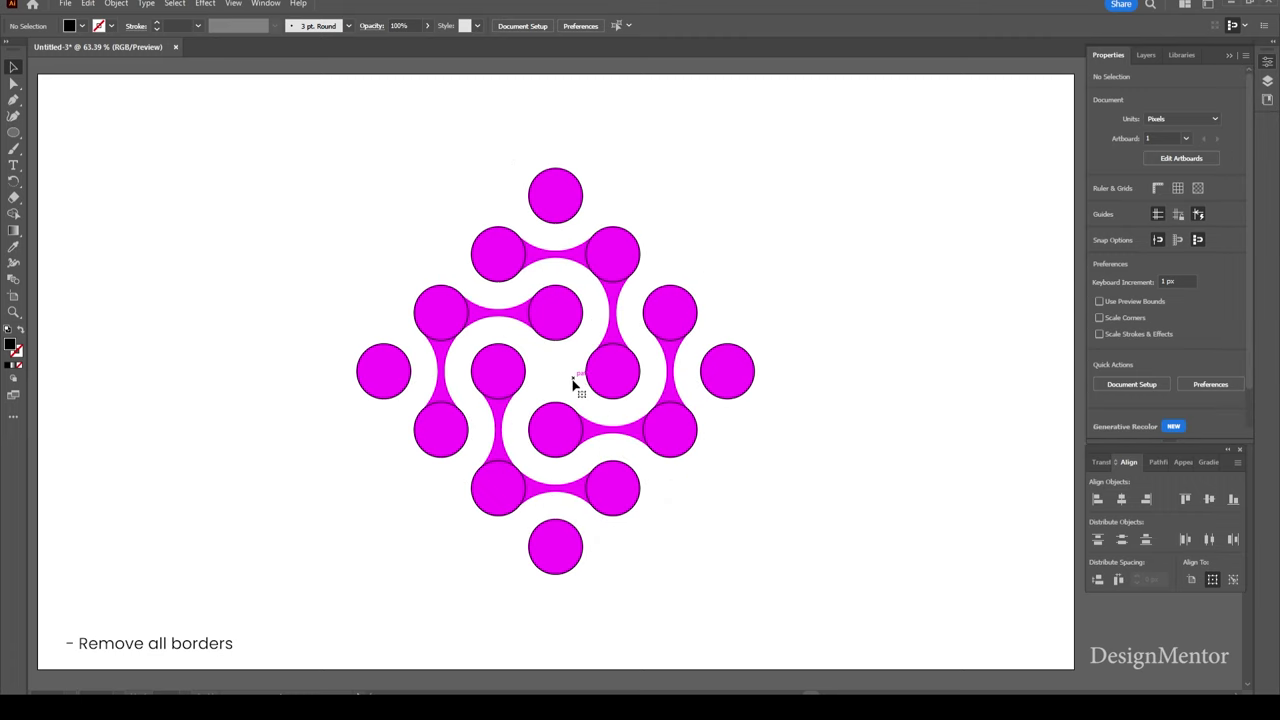
# Delete the black outlines on the right-side and centre circles.
pyautogui.click(560, 229)
pyautogui.click(622, 290)
pyautogui.click(616, 280)
pyautogui.press('Delete')
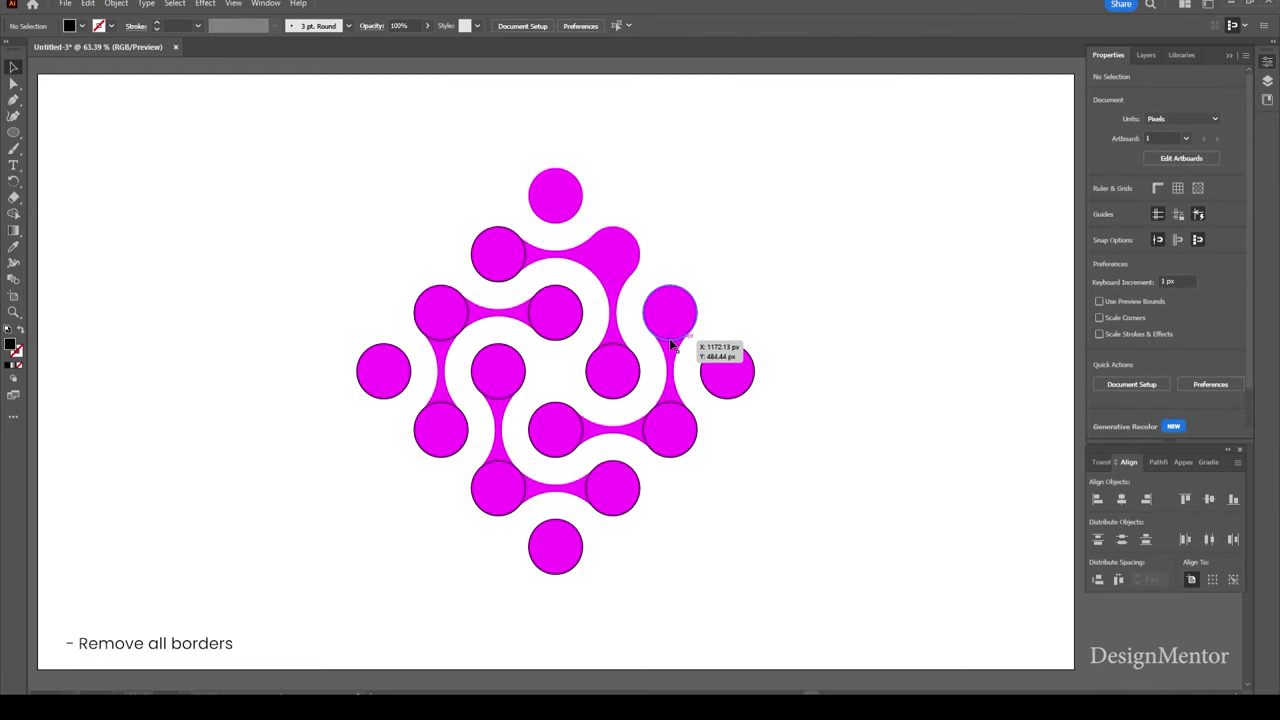
pyautogui.click(690, 330)
pyautogui.press('Delete')
pyautogui.click(672, 403)
pyautogui.press('Delete')
pyautogui.click(616, 345)
pyautogui.press('Delete')
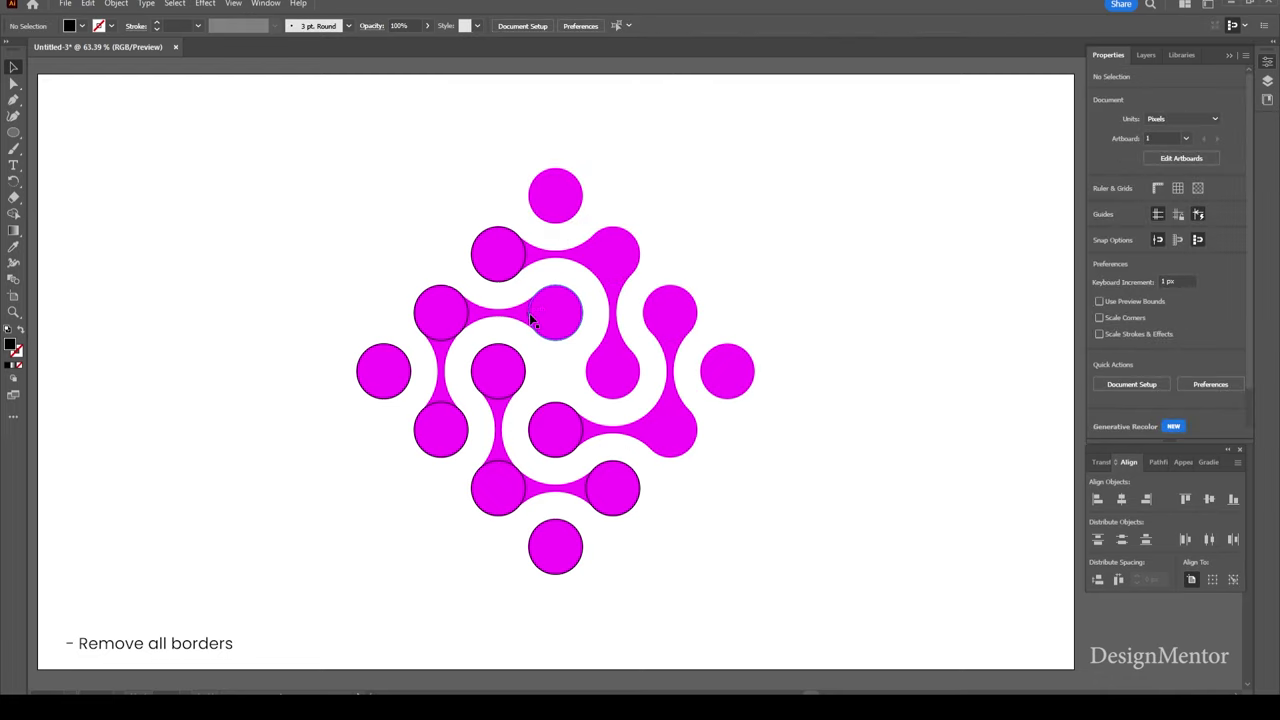
# Delete the remaining black outlines on the left, lower and bottom circles, then select the design.
pyautogui.click(520, 258)
pyautogui.press('Delete')
pyautogui.click(466, 316)
pyautogui.press('Delete')
pyautogui.click(410, 380)
pyautogui.press('Delete')
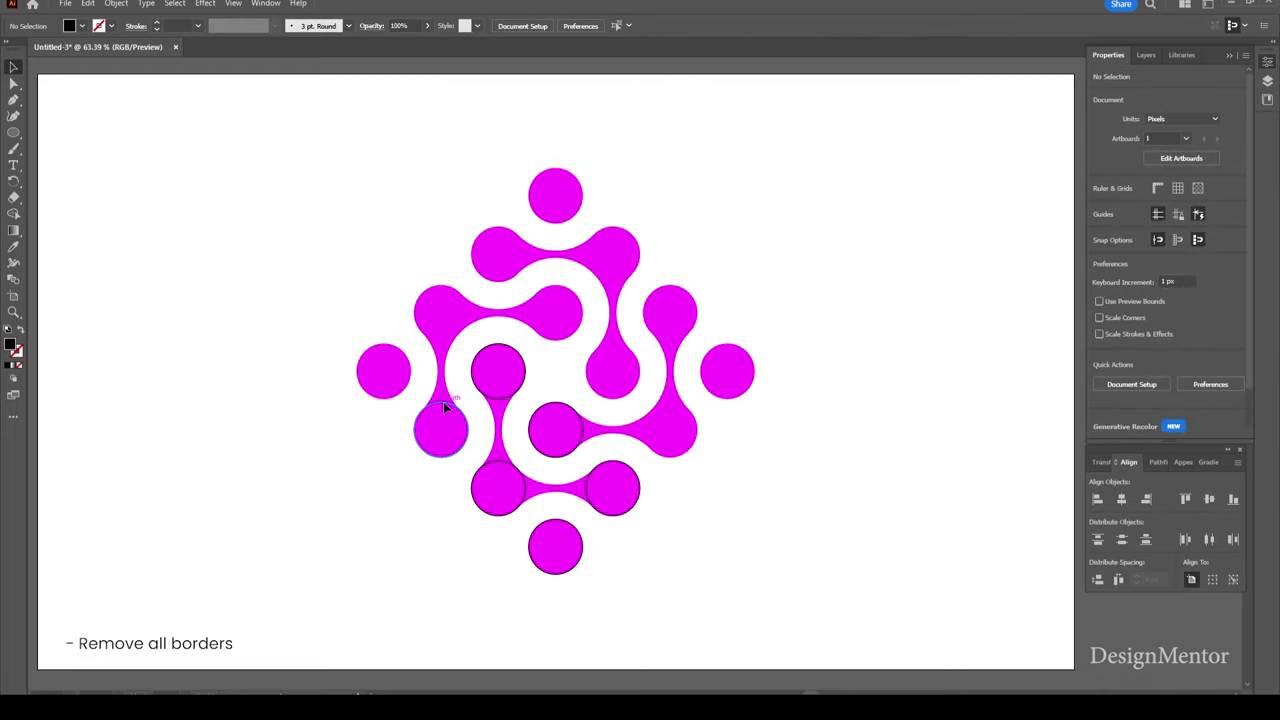
pyautogui.click(443, 403)
pyautogui.press('Delete')
pyautogui.click(551, 463)
pyautogui.press('Delete')
pyautogui.click(572, 432)
pyautogui.press('Delete')
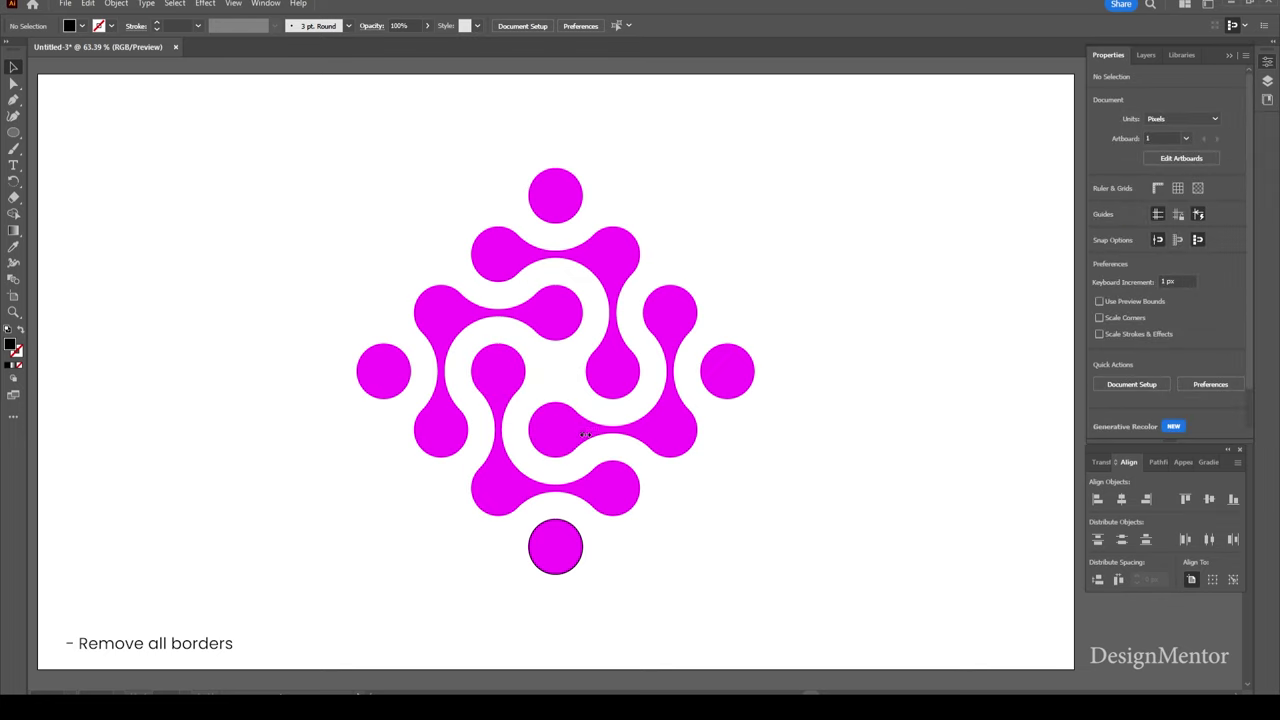
pyautogui.click(569, 524)
pyautogui.press('Delete')
pyautogui.moveTo(300, 158); pyautogui.dragTo(806, 586)
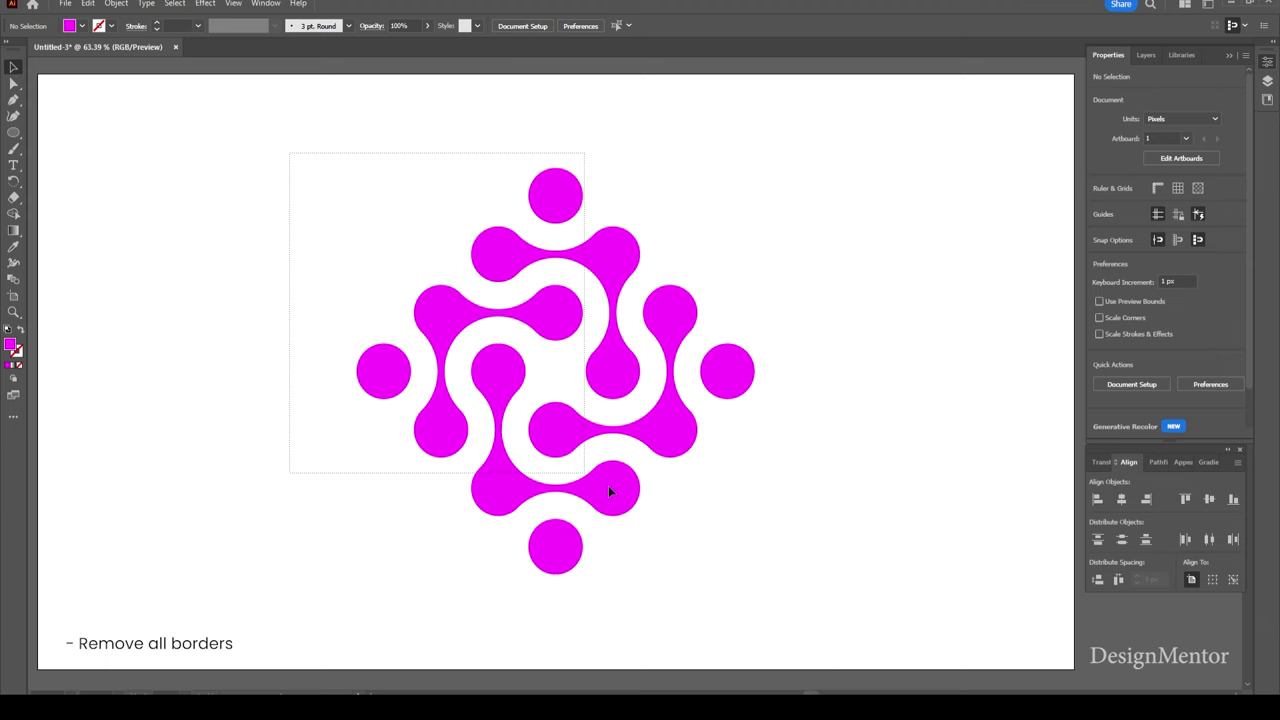
# Scale the magenta logo to about 970.9 px wide with Free Transform, then deselect.
pyautogui.press('e')
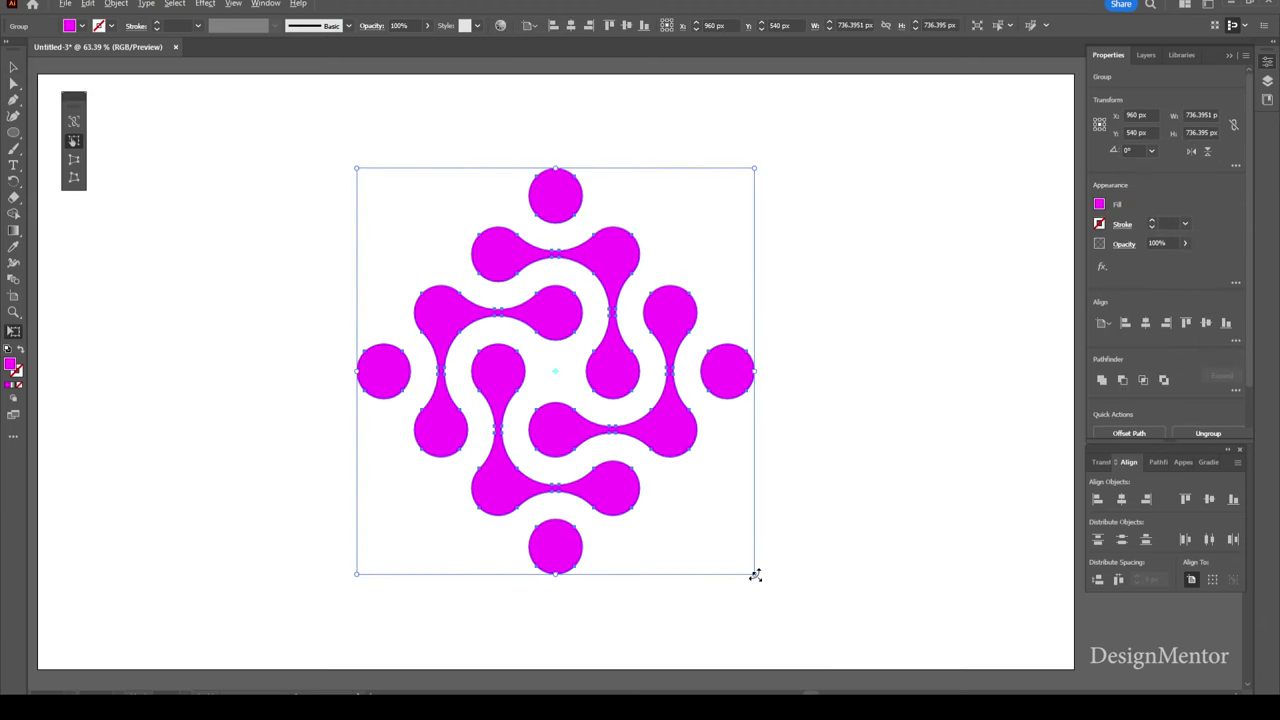
pyautogui.moveTo(755, 575); pyautogui.dragTo(824, 630)
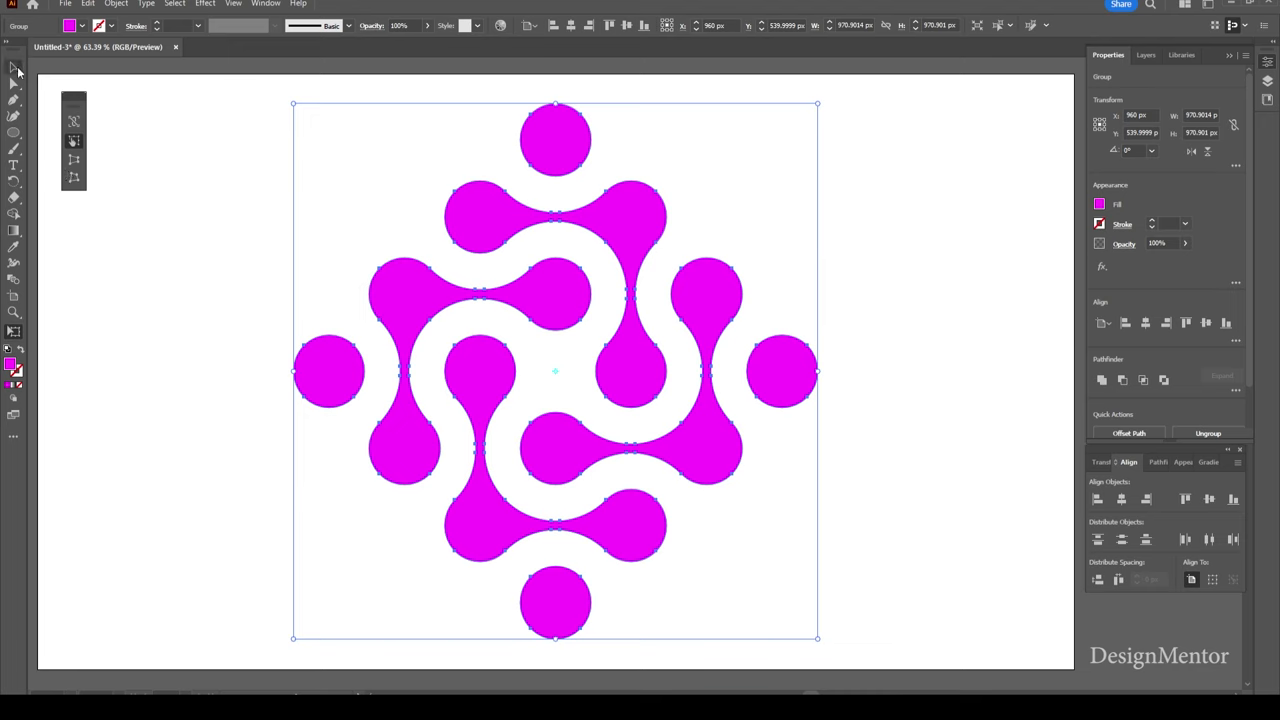
pyautogui.click(13, 67)
pyautogui.click(112, 122)
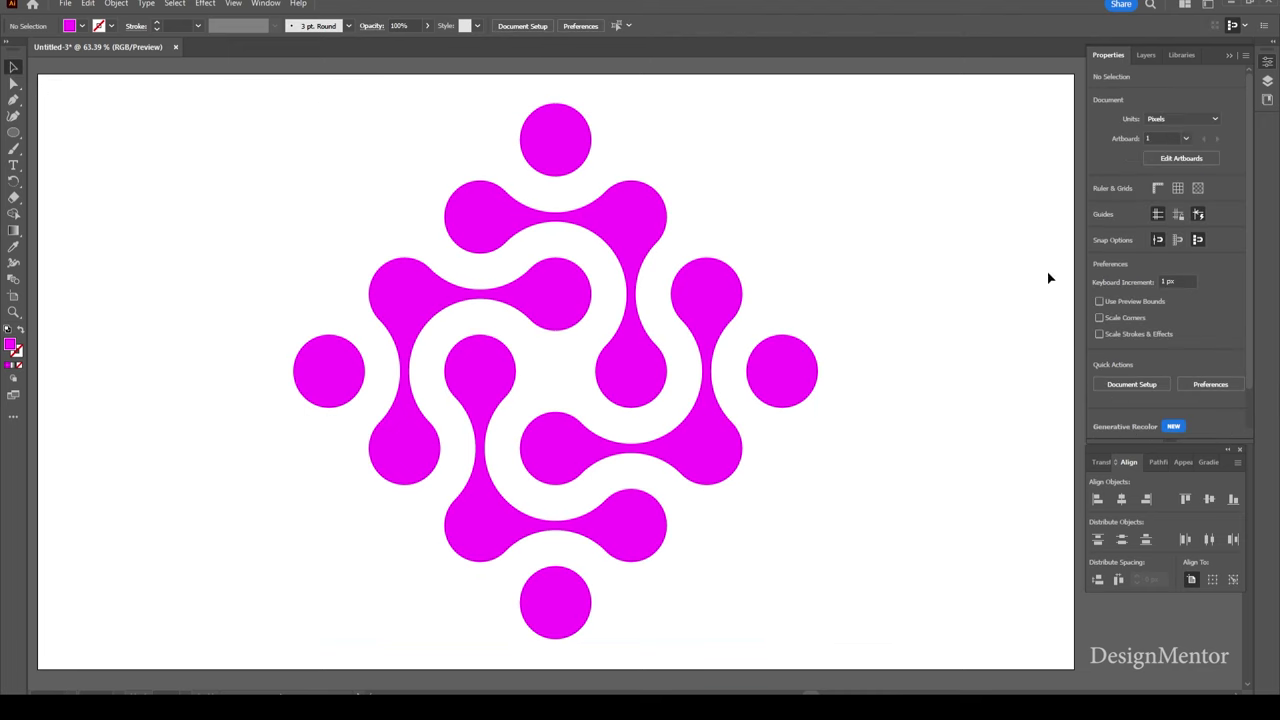